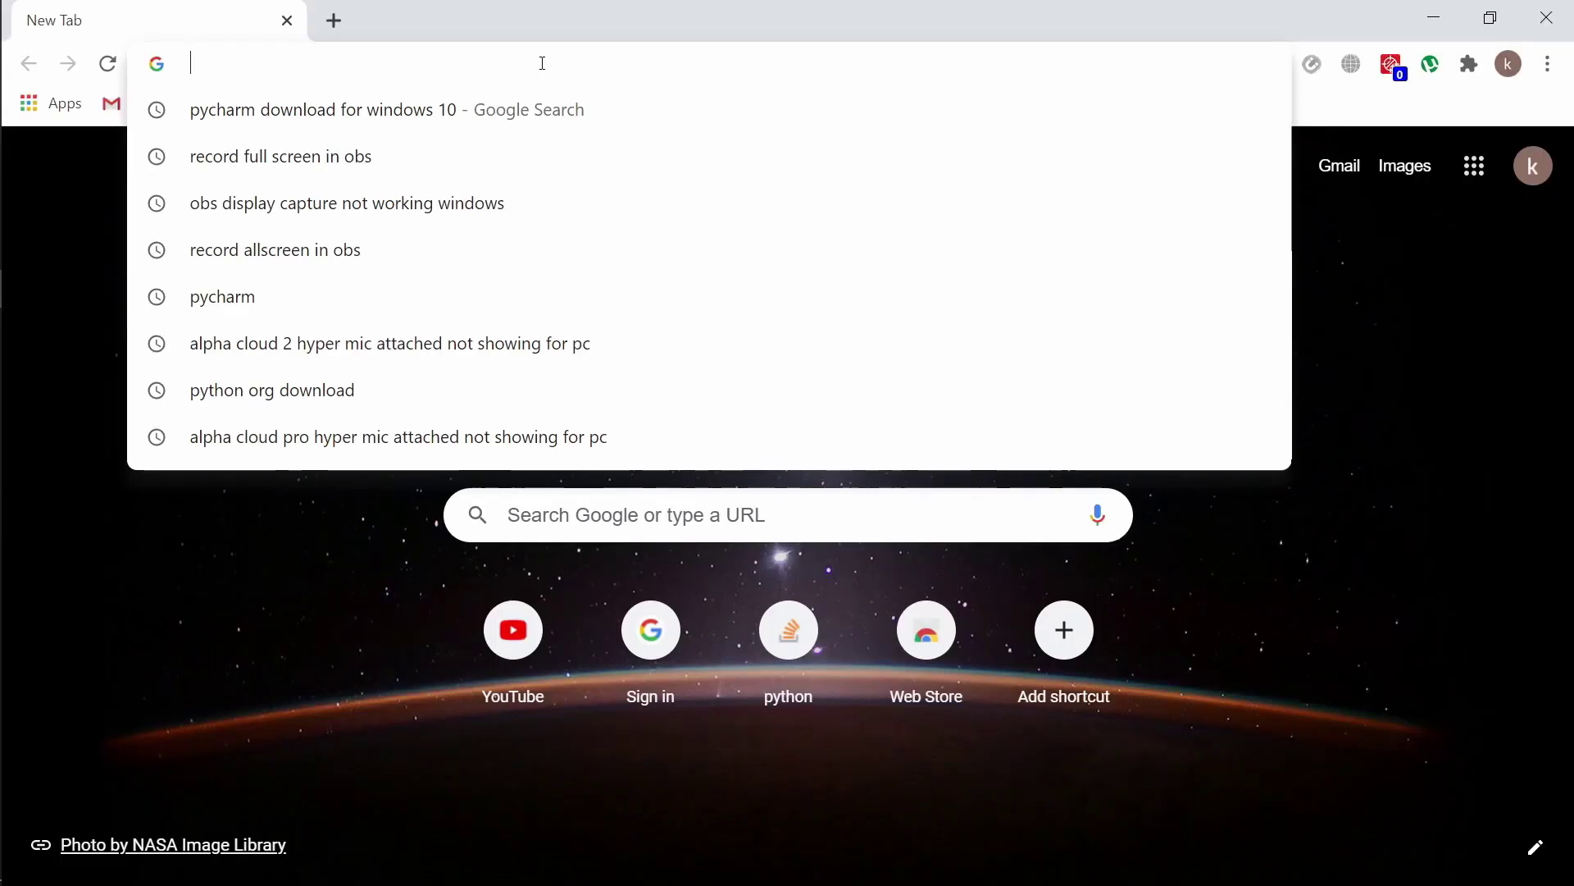
# Step: Search the web for "download pycharm for windows 10" and open the JetBrains PyCharm download page
pyautogui.write('download')
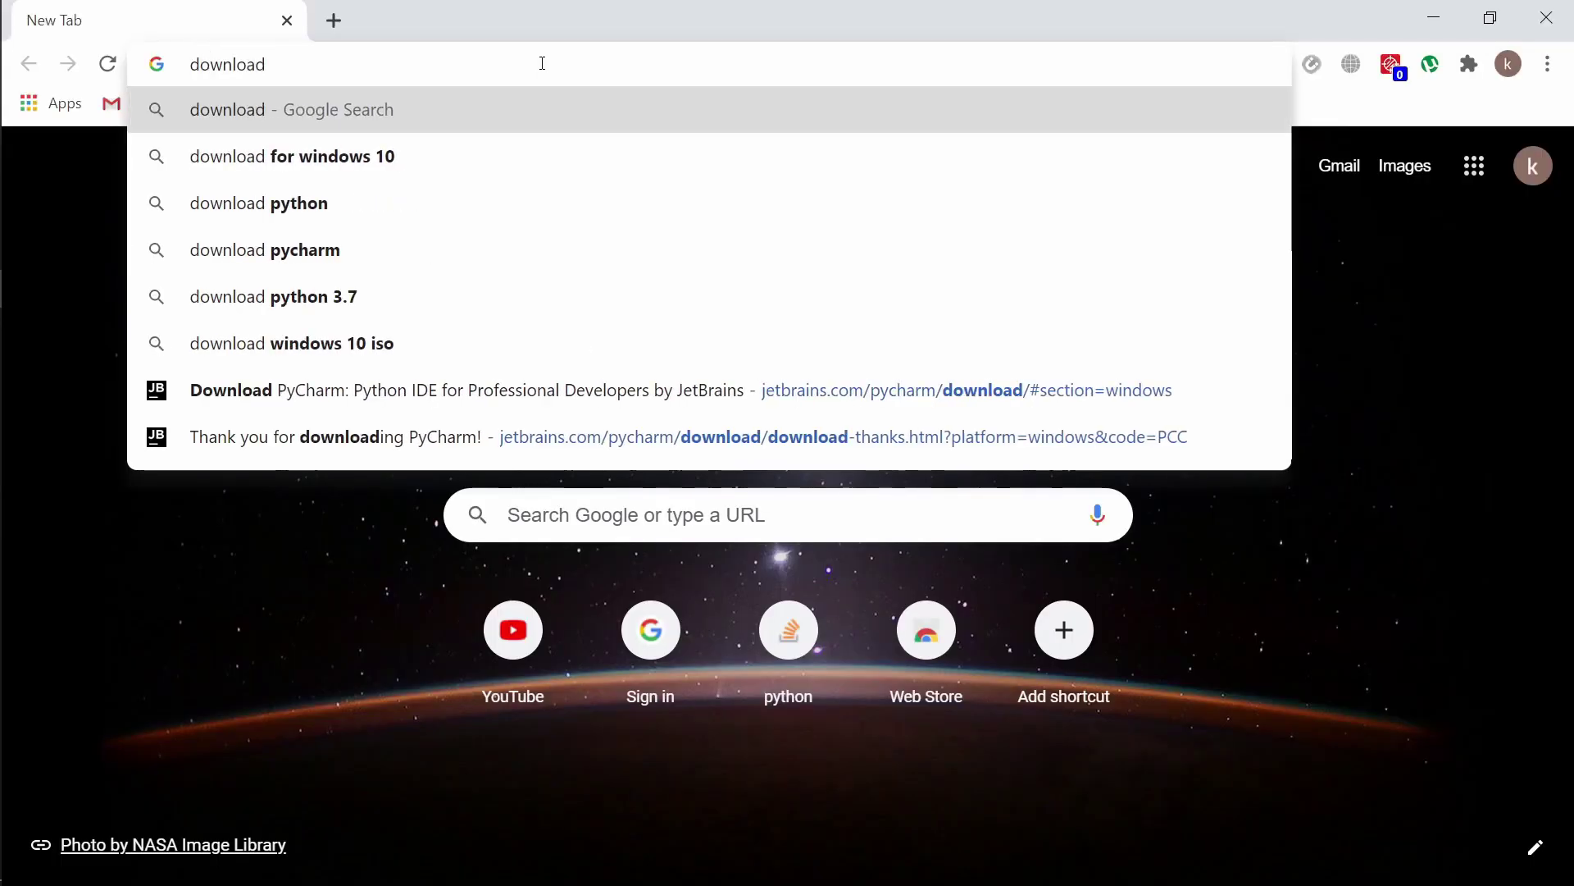
pyautogui.write(' pycharm')
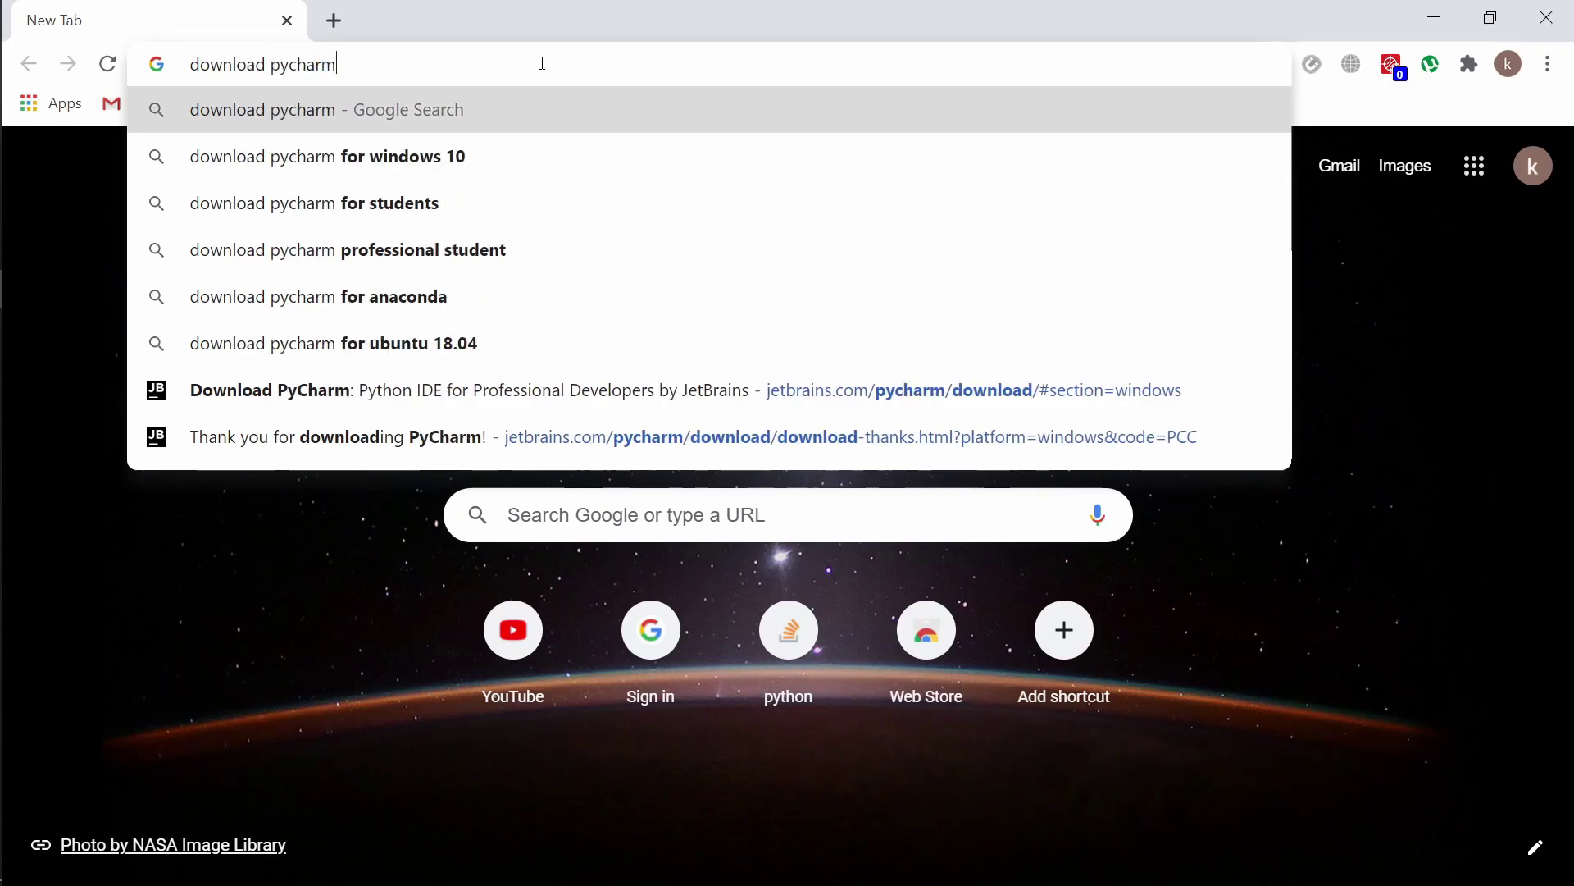
pyautogui.press('Down')
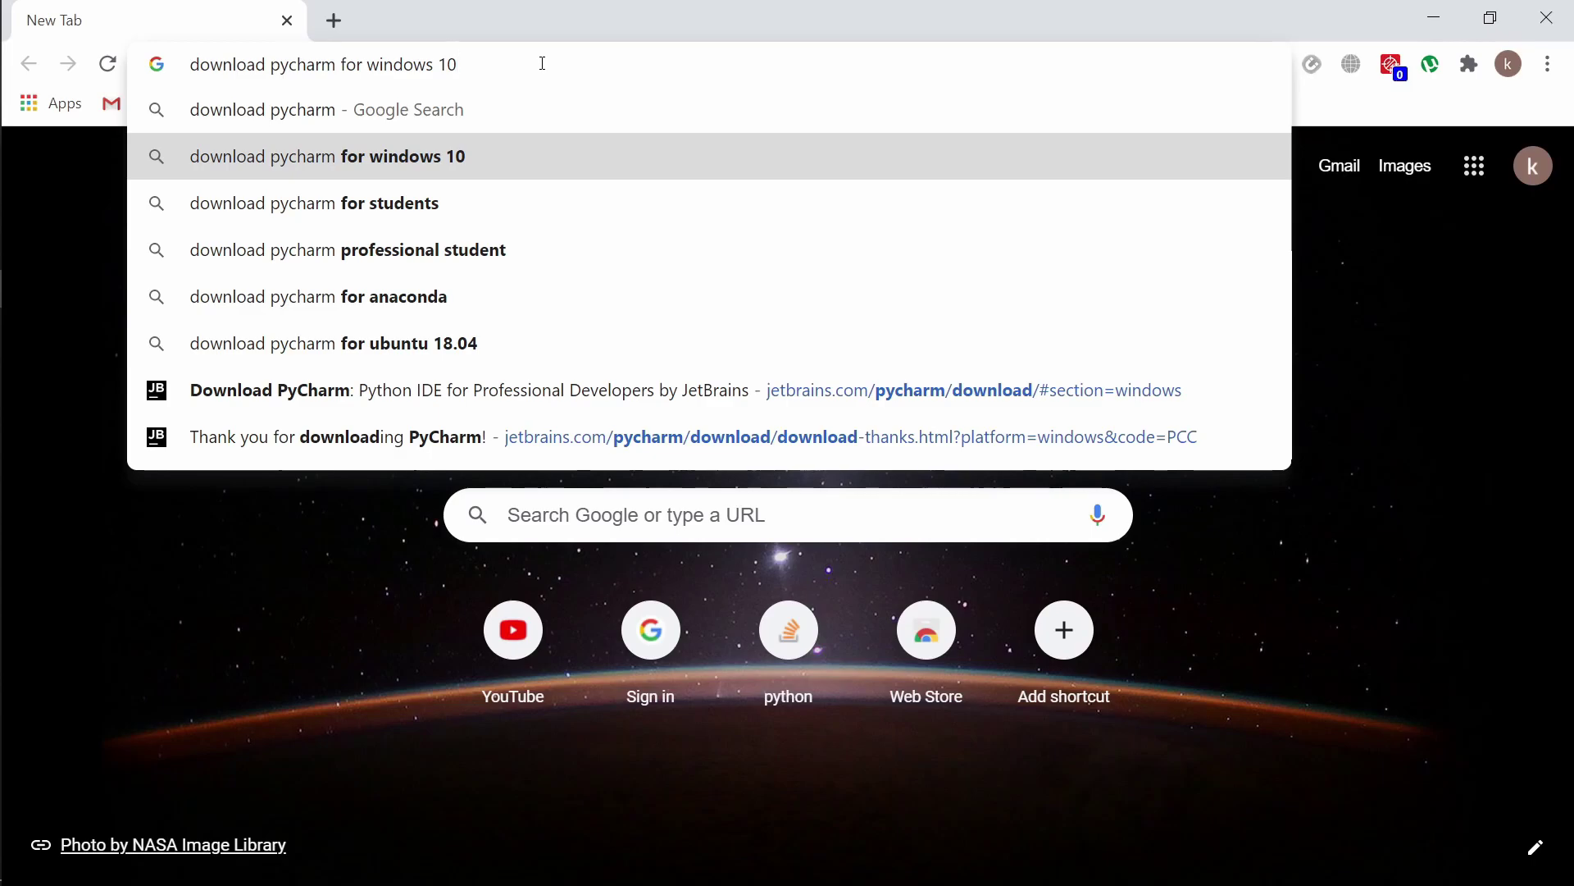
pyautogui.press('Return')
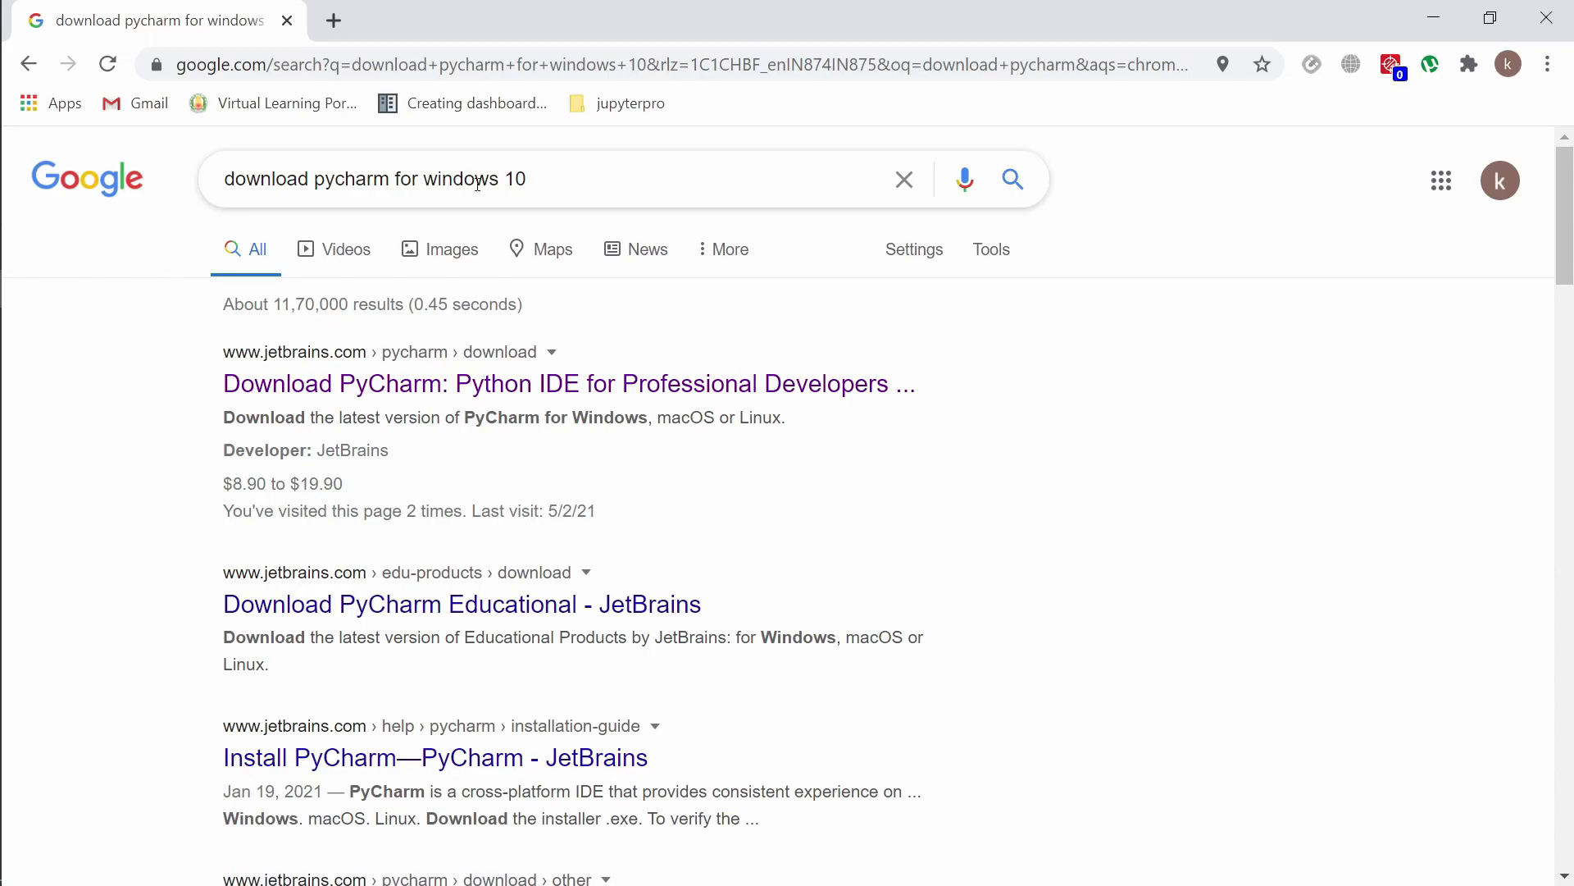
pyautogui.click(601, 390)
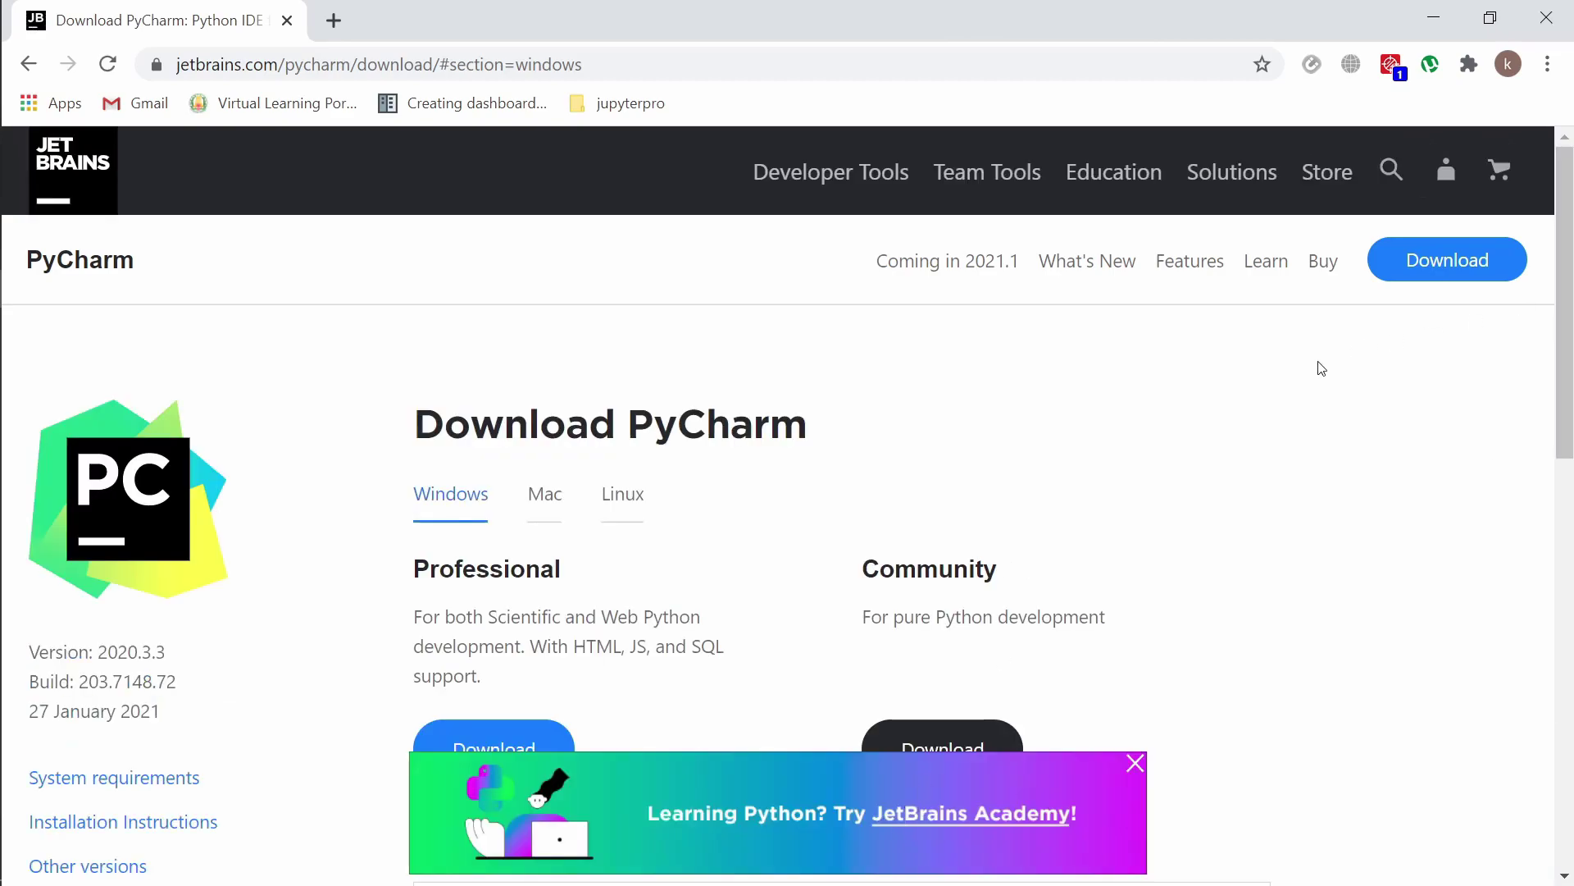
# Step: Dismiss the JetBrains Academy banner and download the Community edition of PyCharm for Windows
pyautogui.scroll(-5, 1298, 368)
pyautogui.scroll(3, 859, 478)
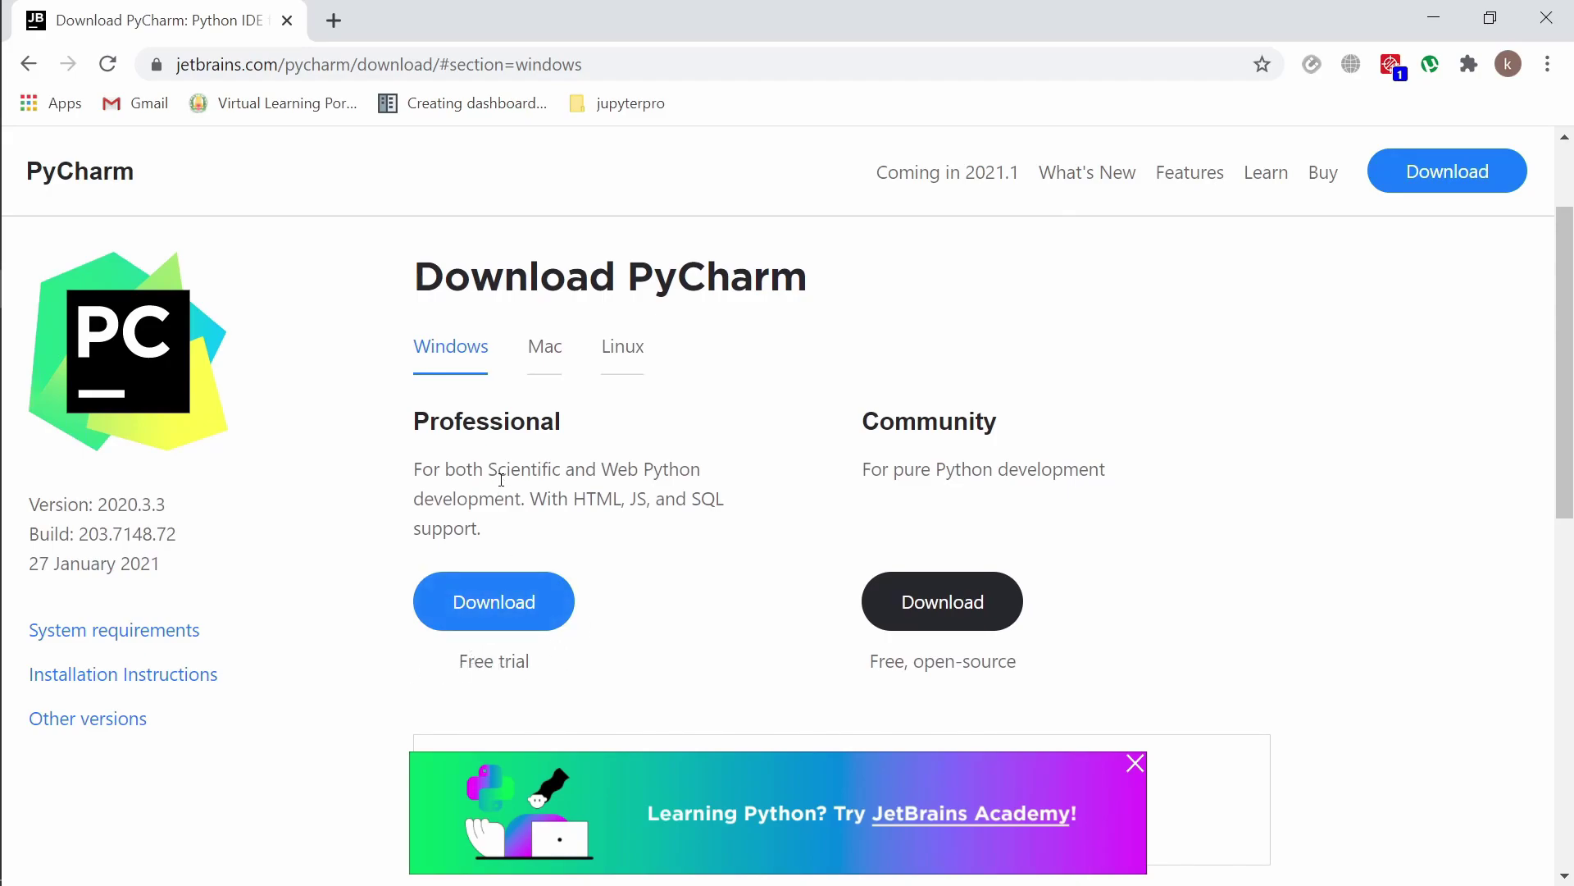
pyautogui.click(1134, 763)
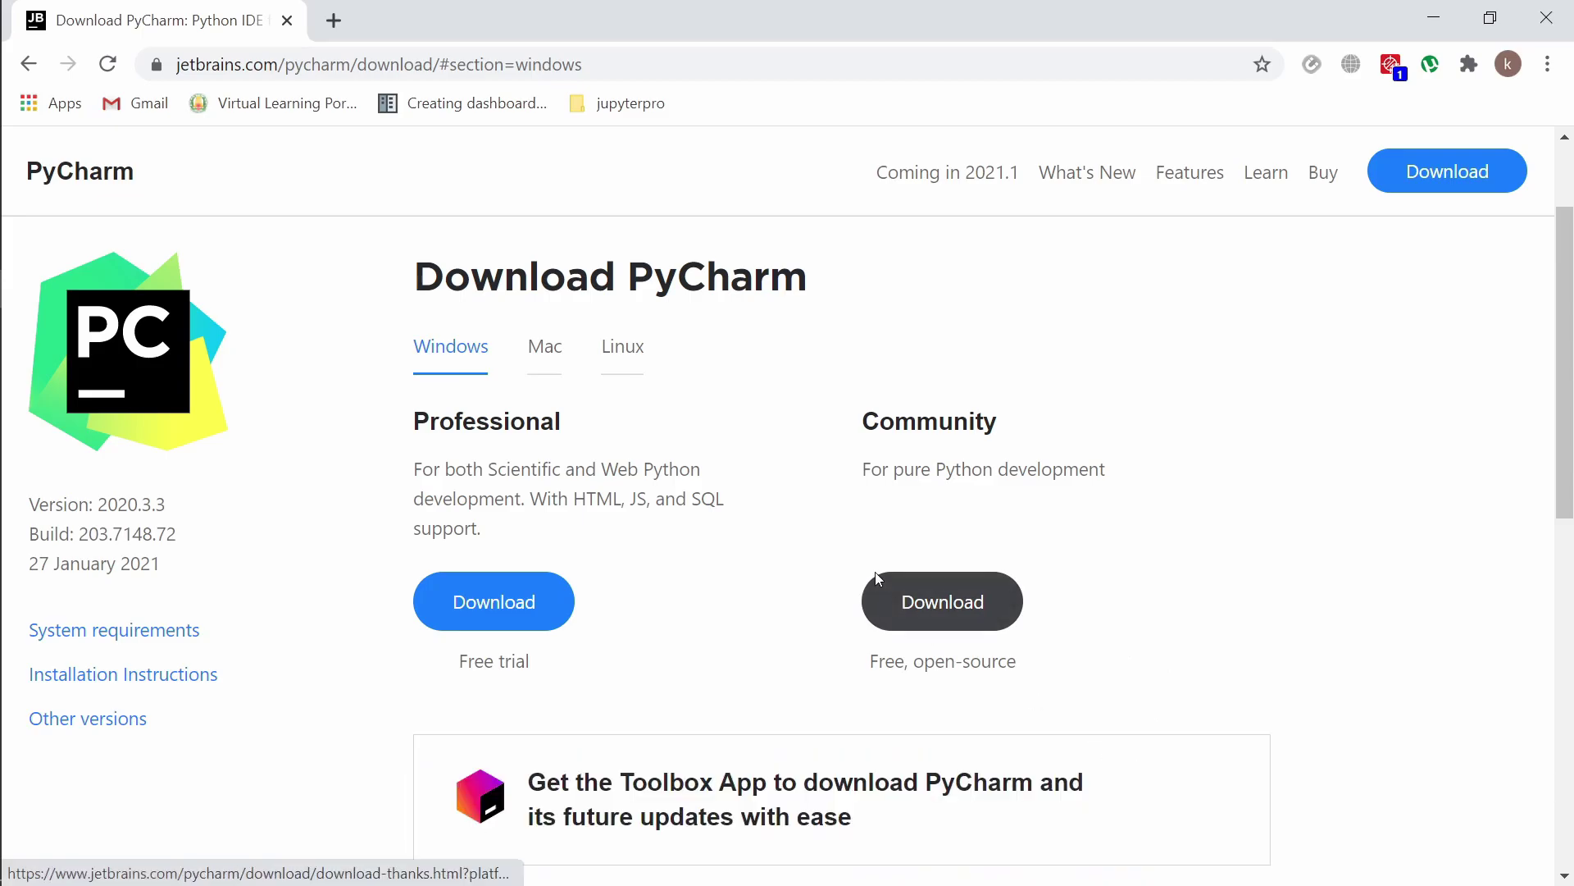
pyautogui.click(966, 601)
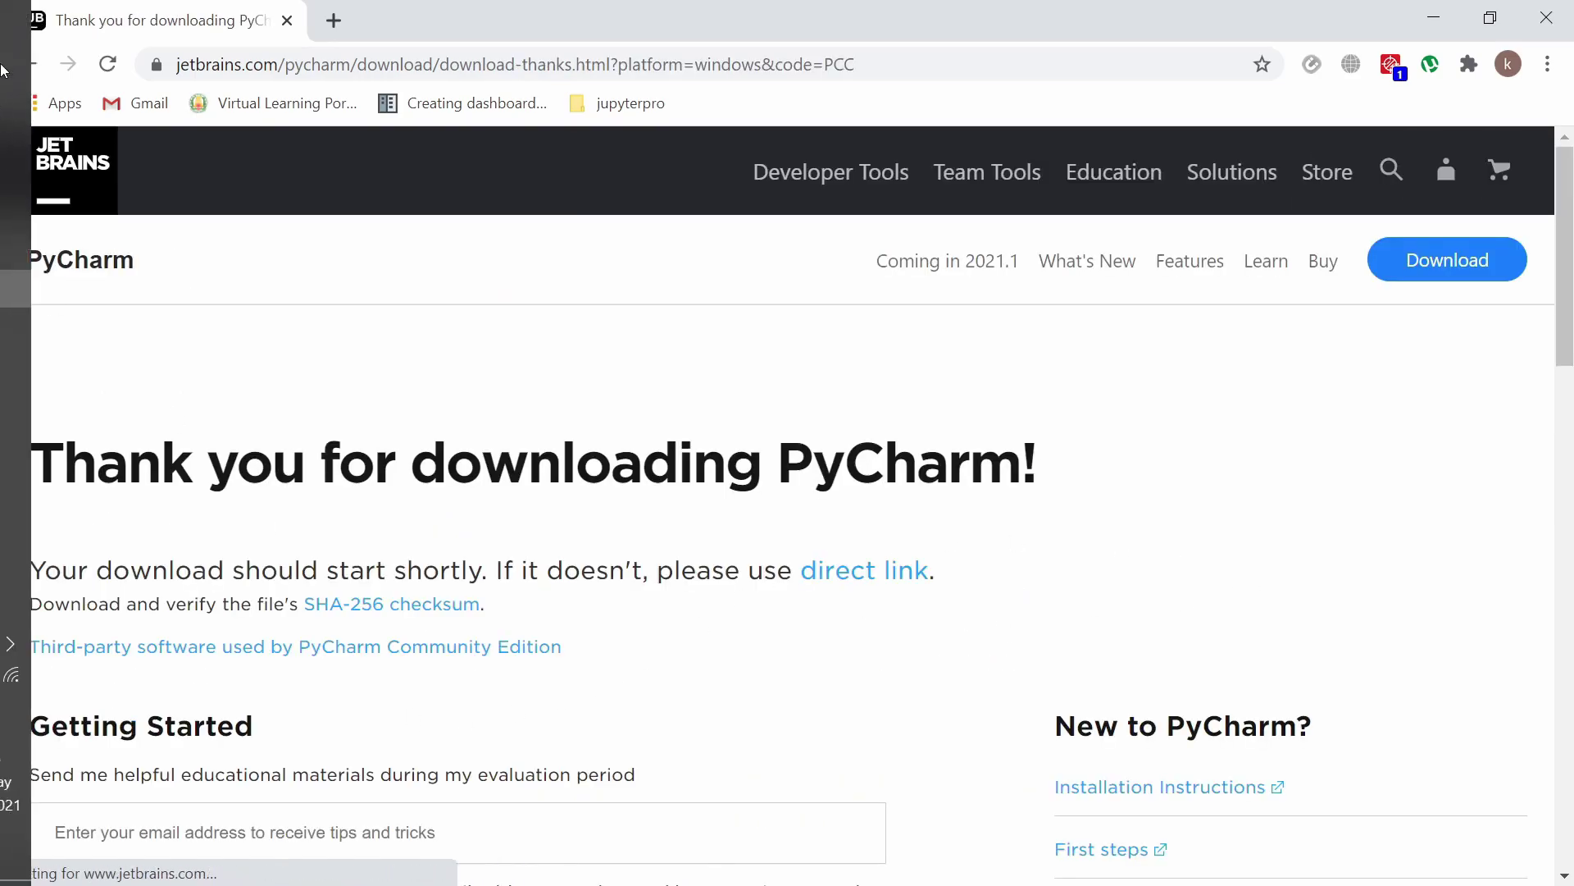
# Step: Run the python command in Command Prompt and install Python 3.9 from the Microsoft Store page
pyautogui.click(47, 18)
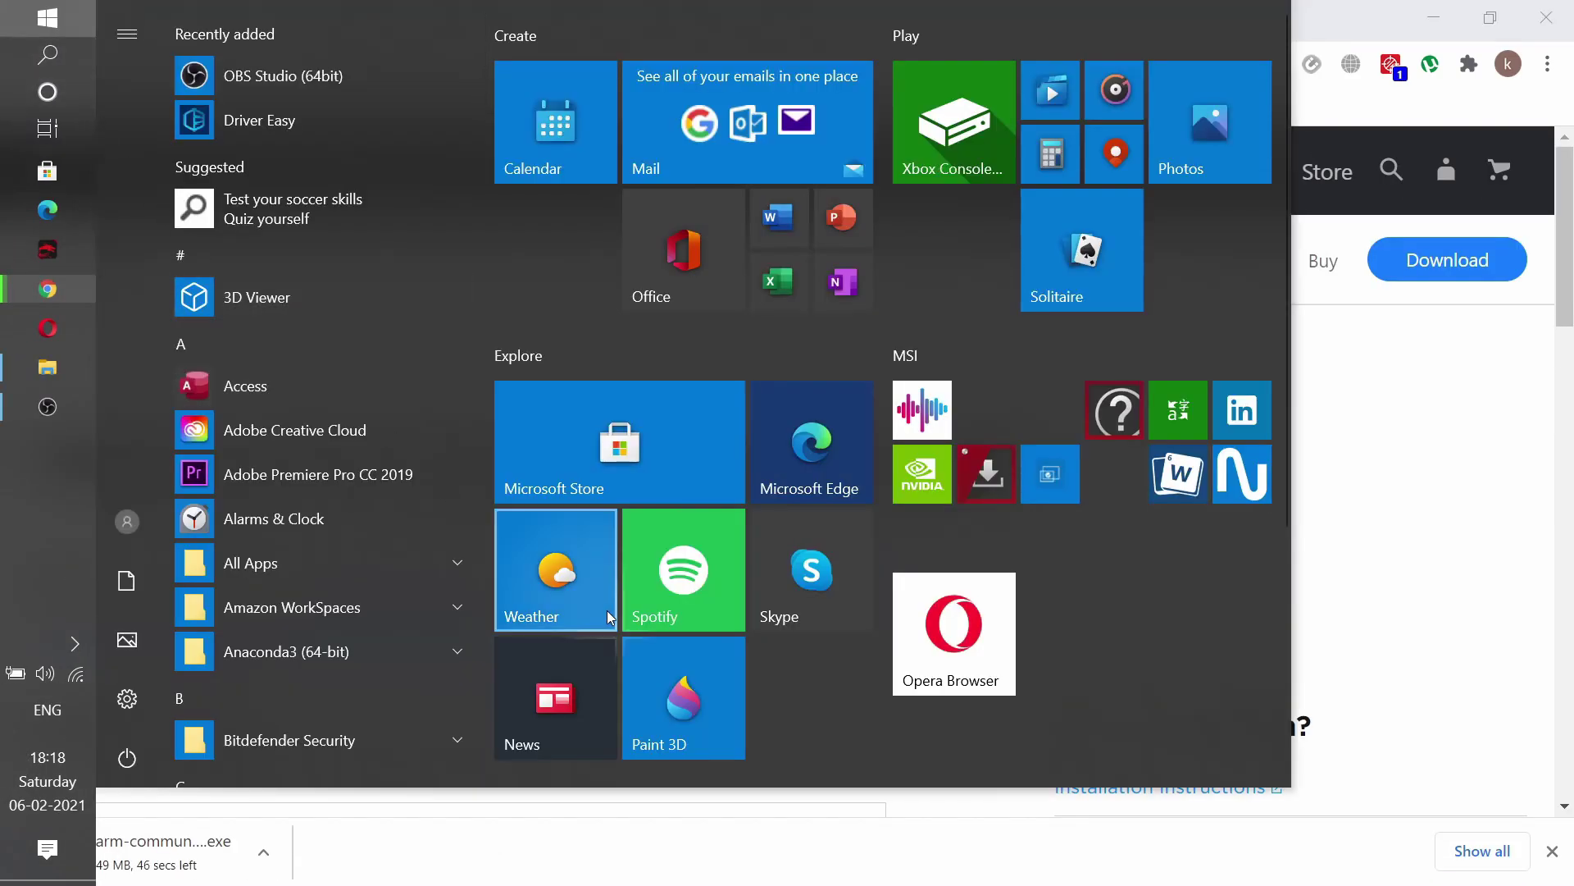
pyautogui.write('comman')
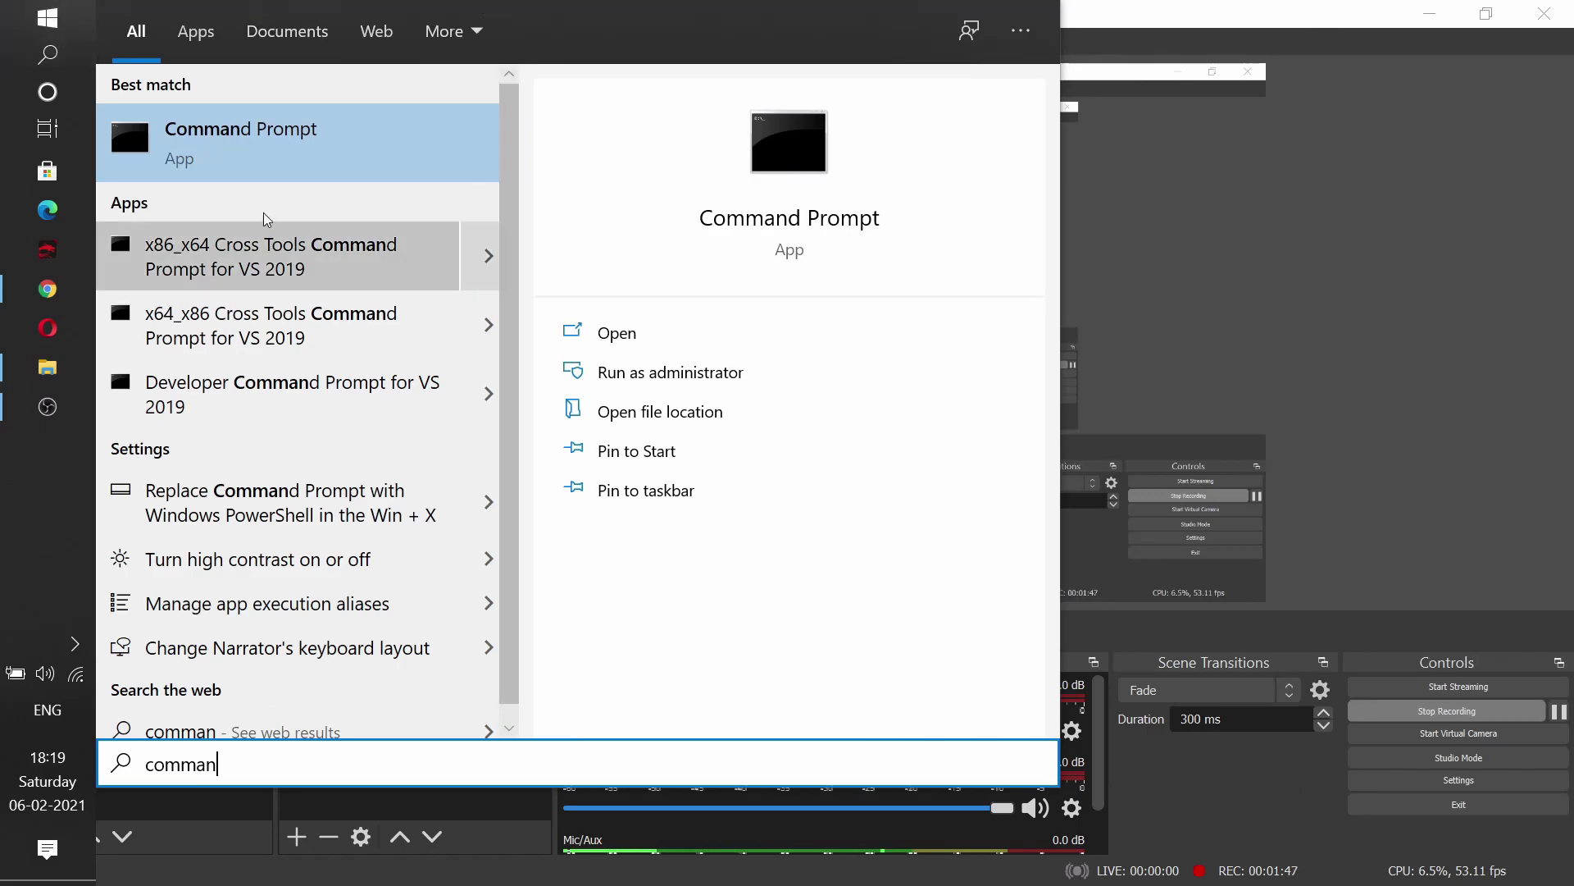
pyautogui.click(246, 143)
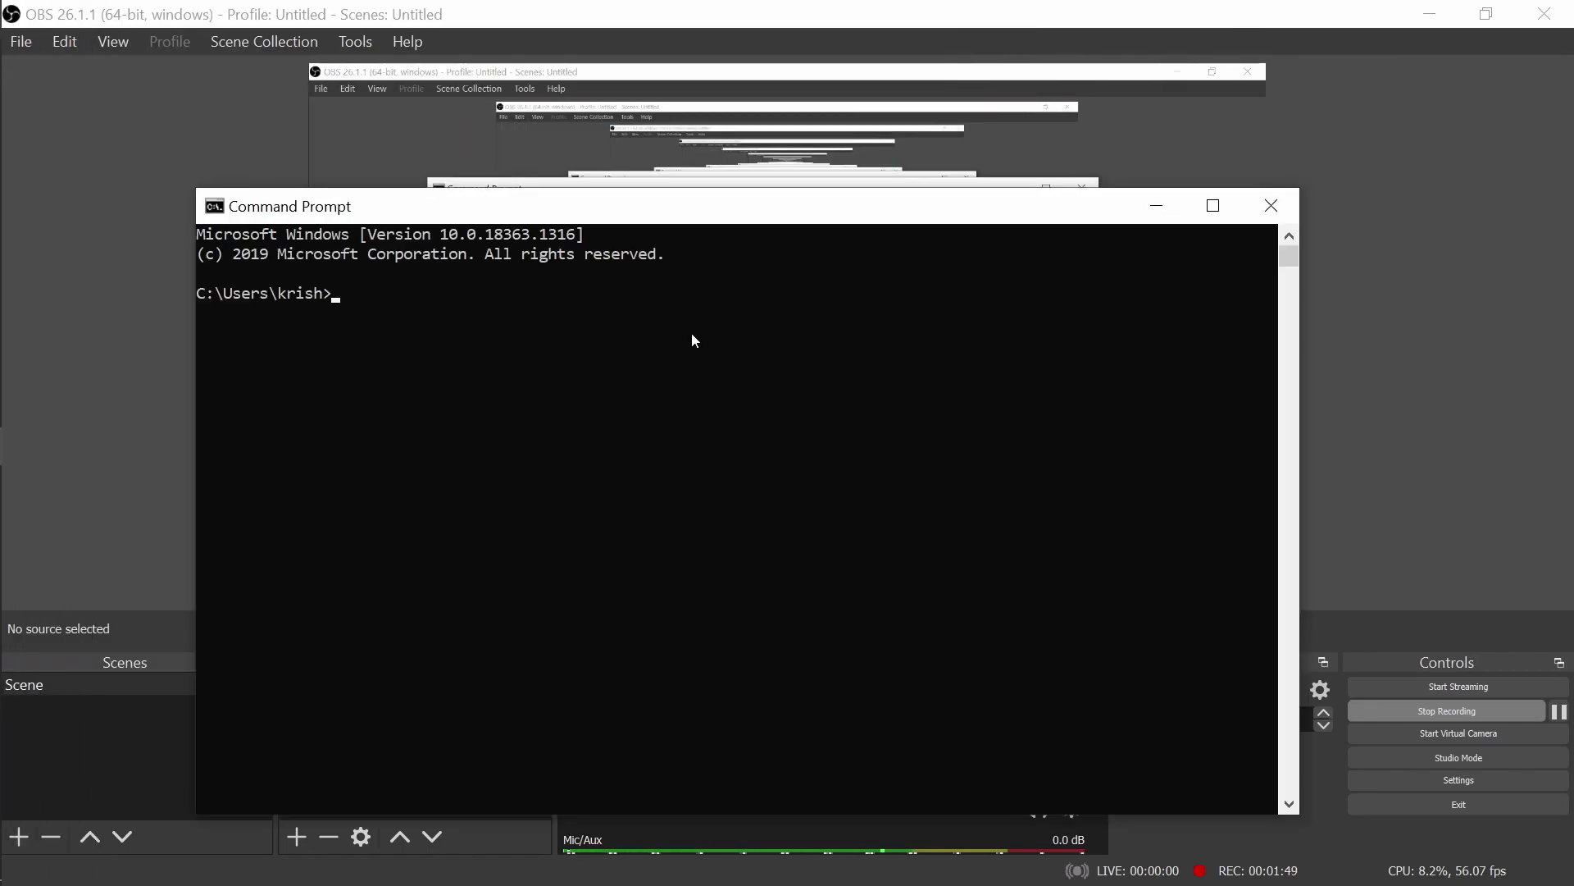
pyautogui.write('python')
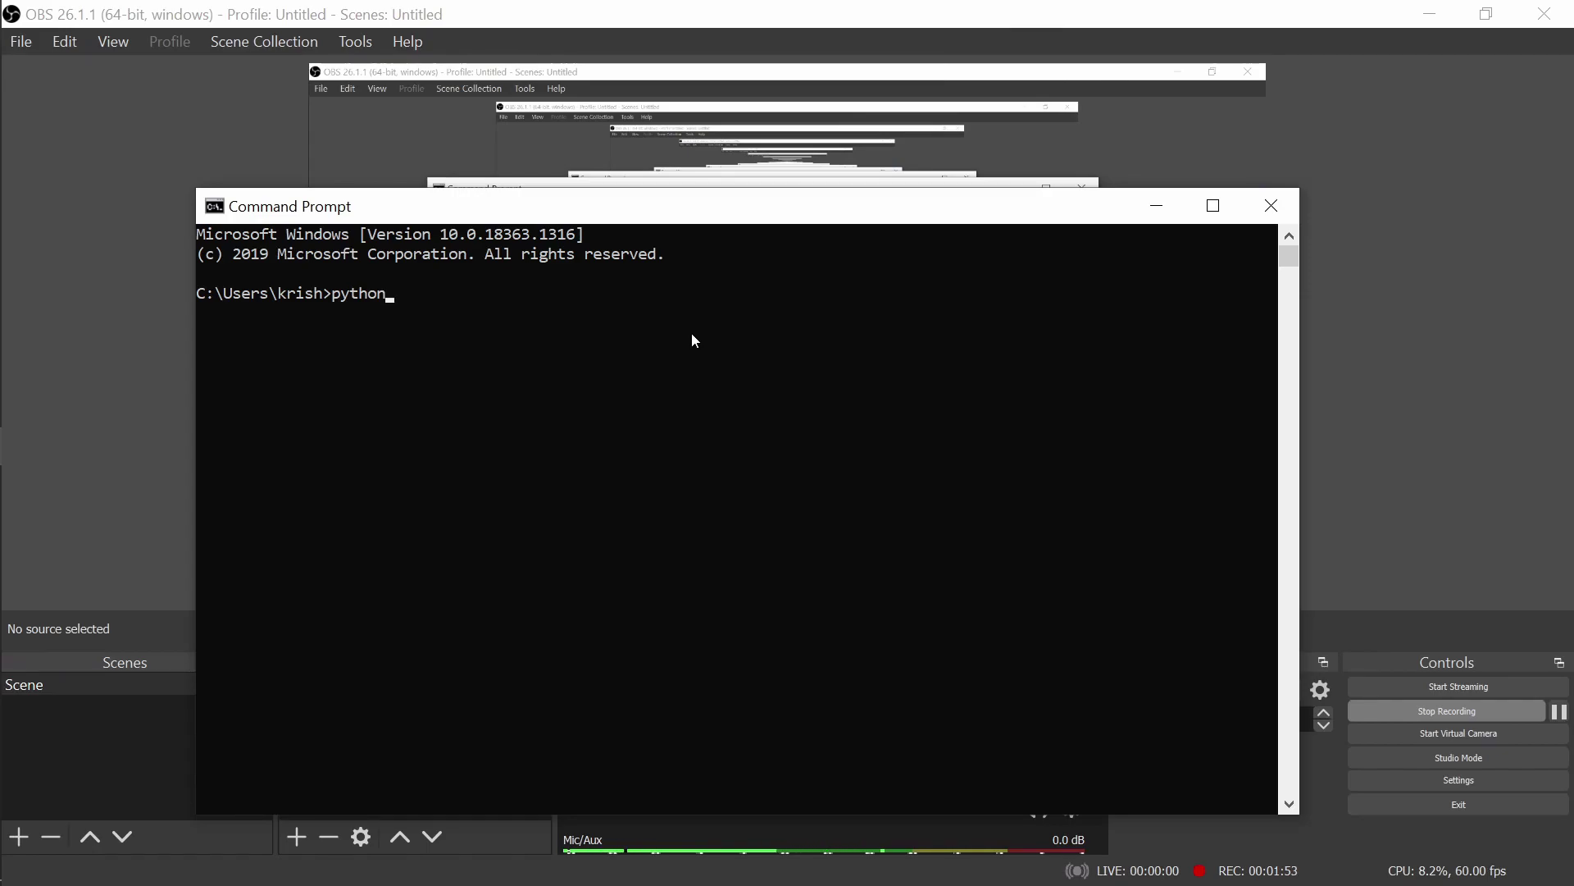
pyautogui.press('Return')
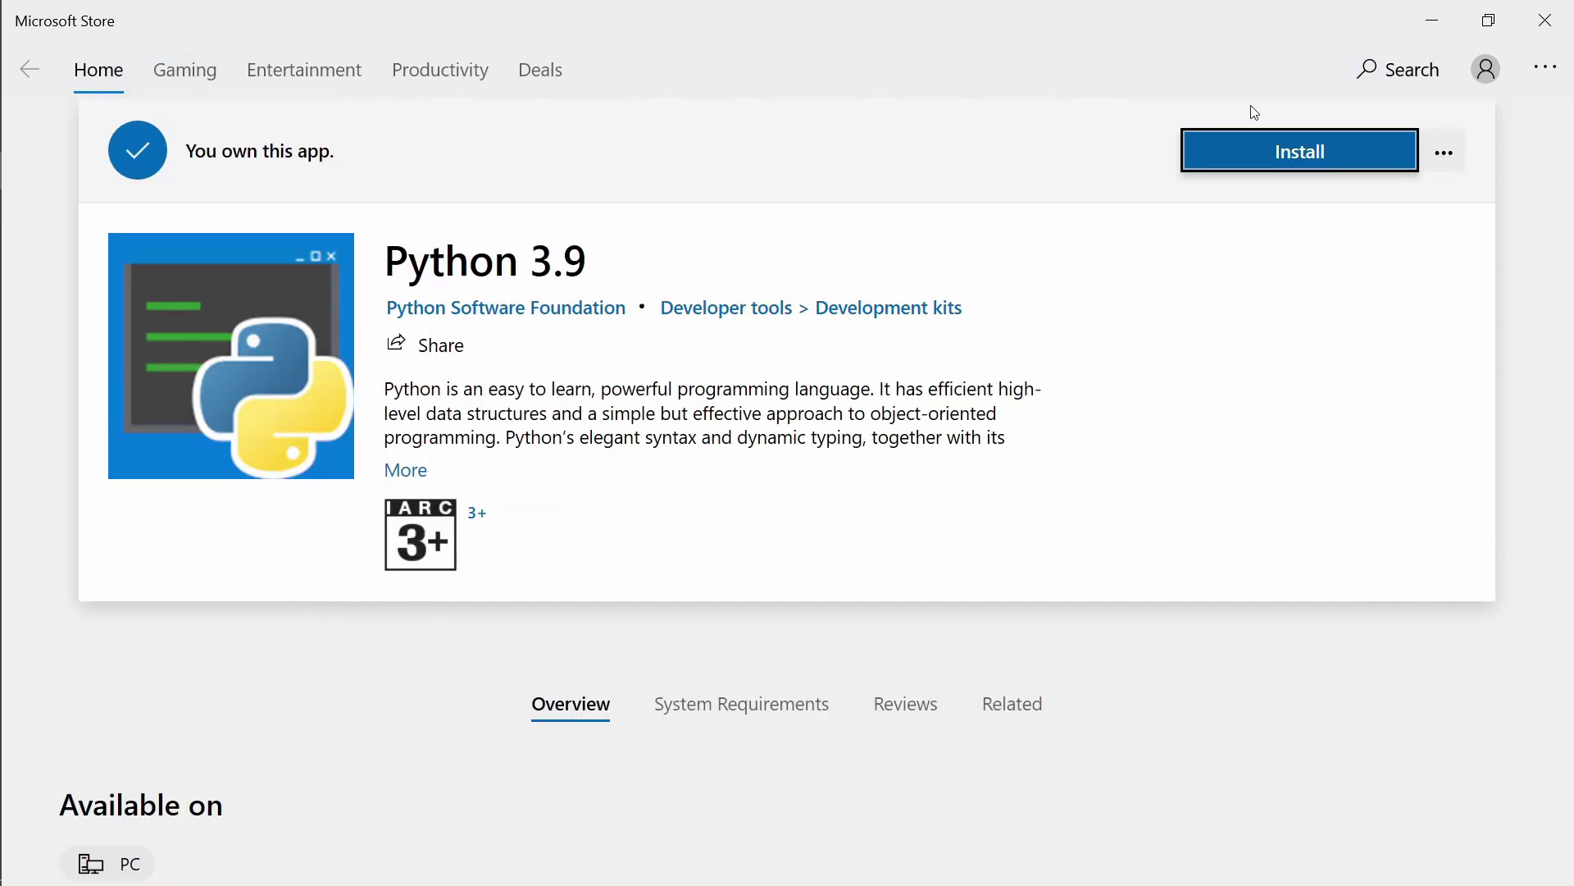
pyautogui.click(1301, 152)
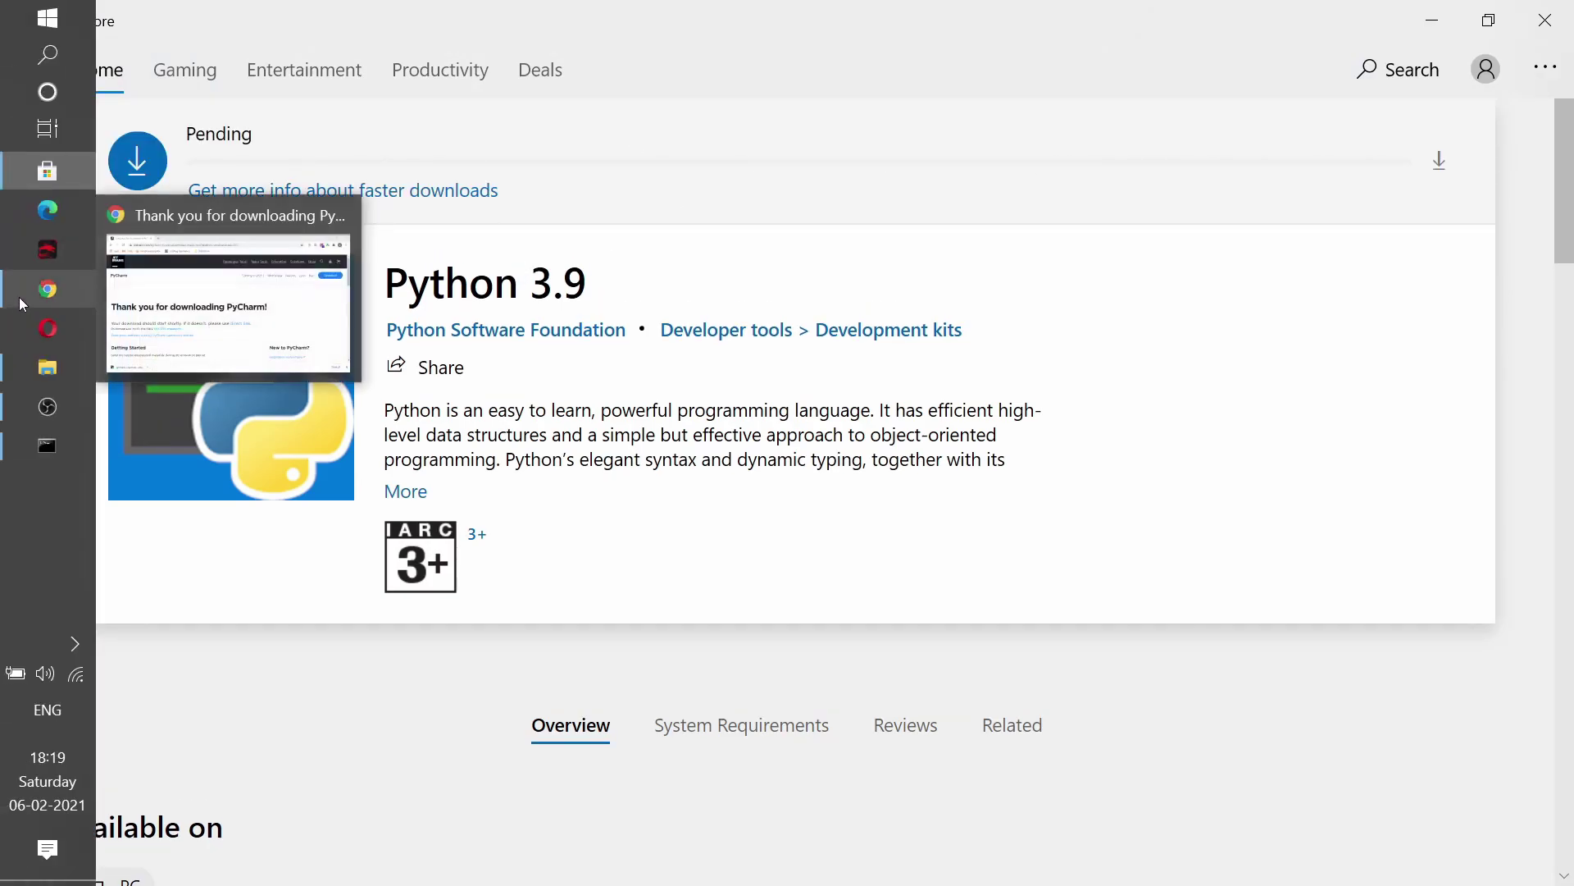
# Step: Return to Chrome, show the finished PyCharm download in its folder, and launch the pycharm-community-2020.3.3.exe installer
pyautogui.click(18, 297)
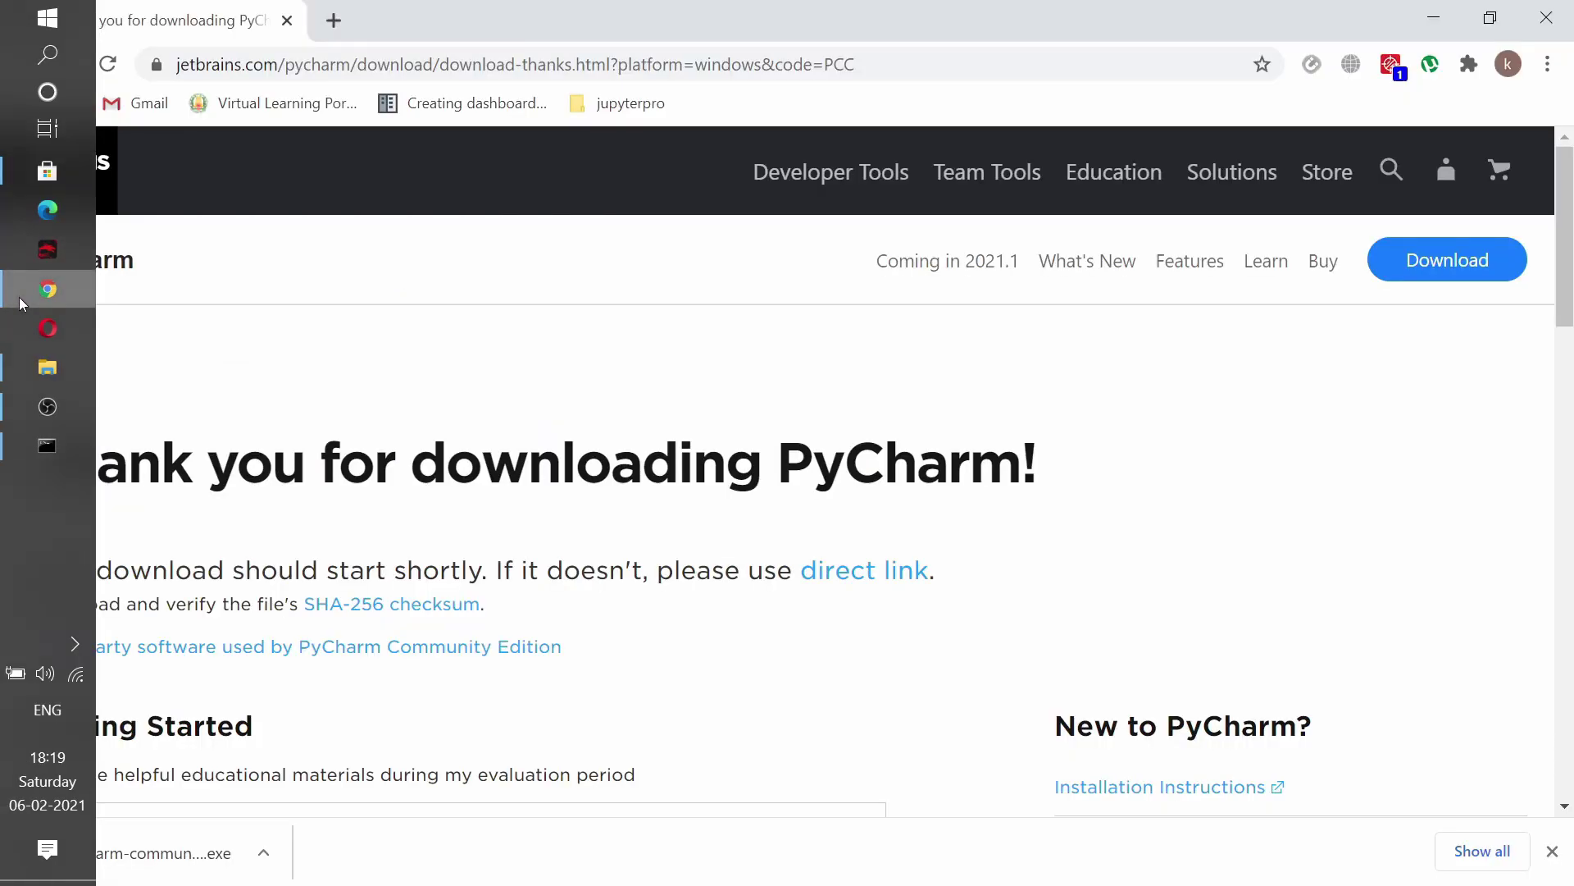
pyautogui.click(270, 854)
pyautogui.click(346, 769)
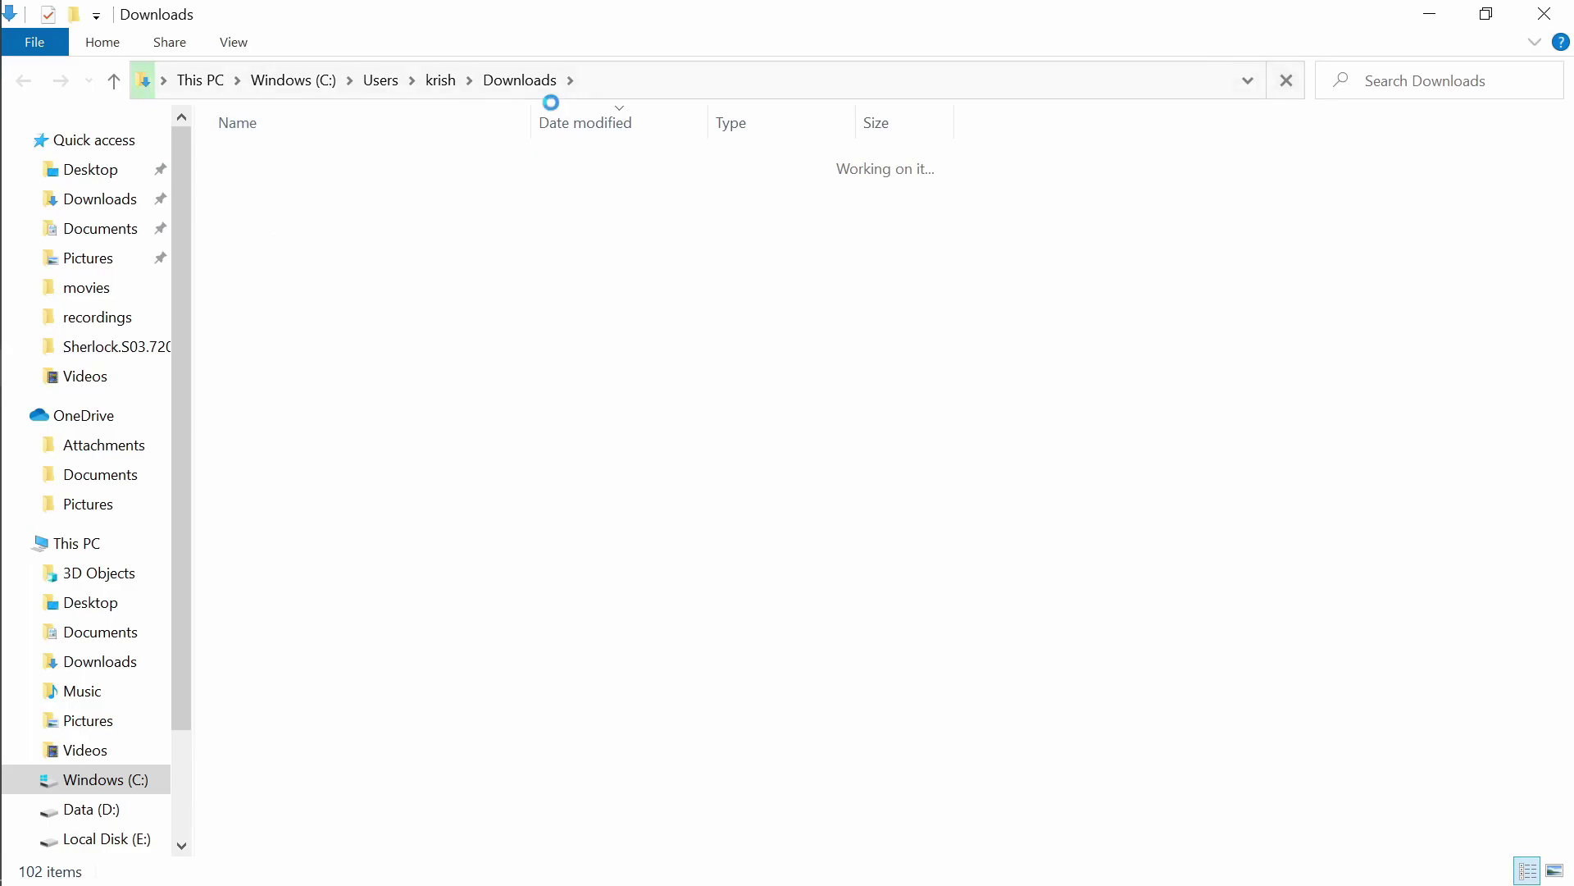
pyautogui.click(1087, 191)
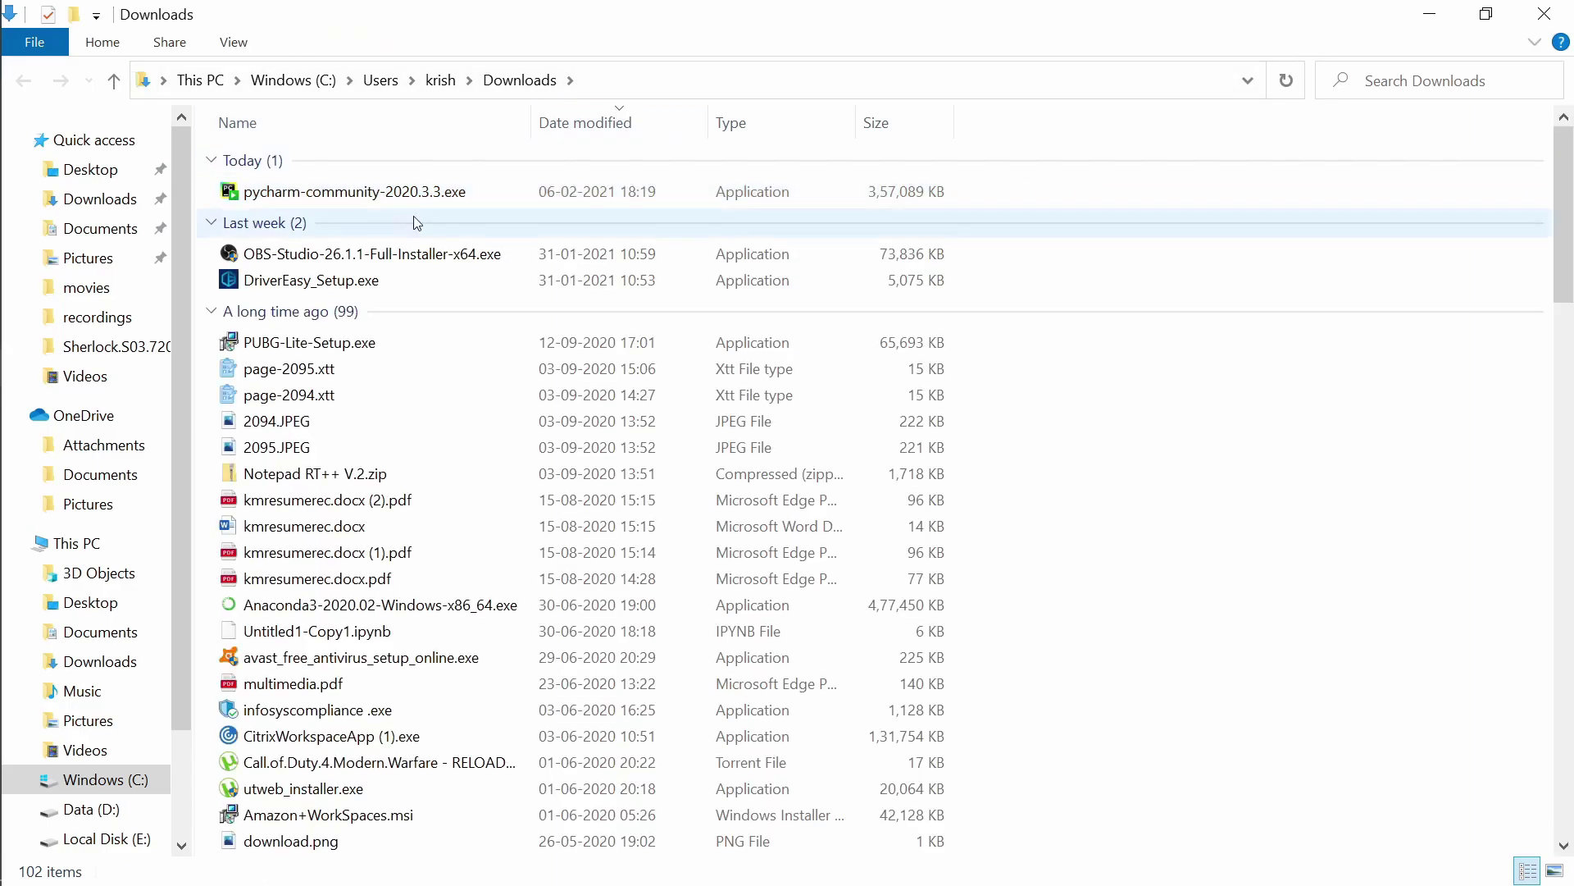
pyautogui.moveTo(390, 199)
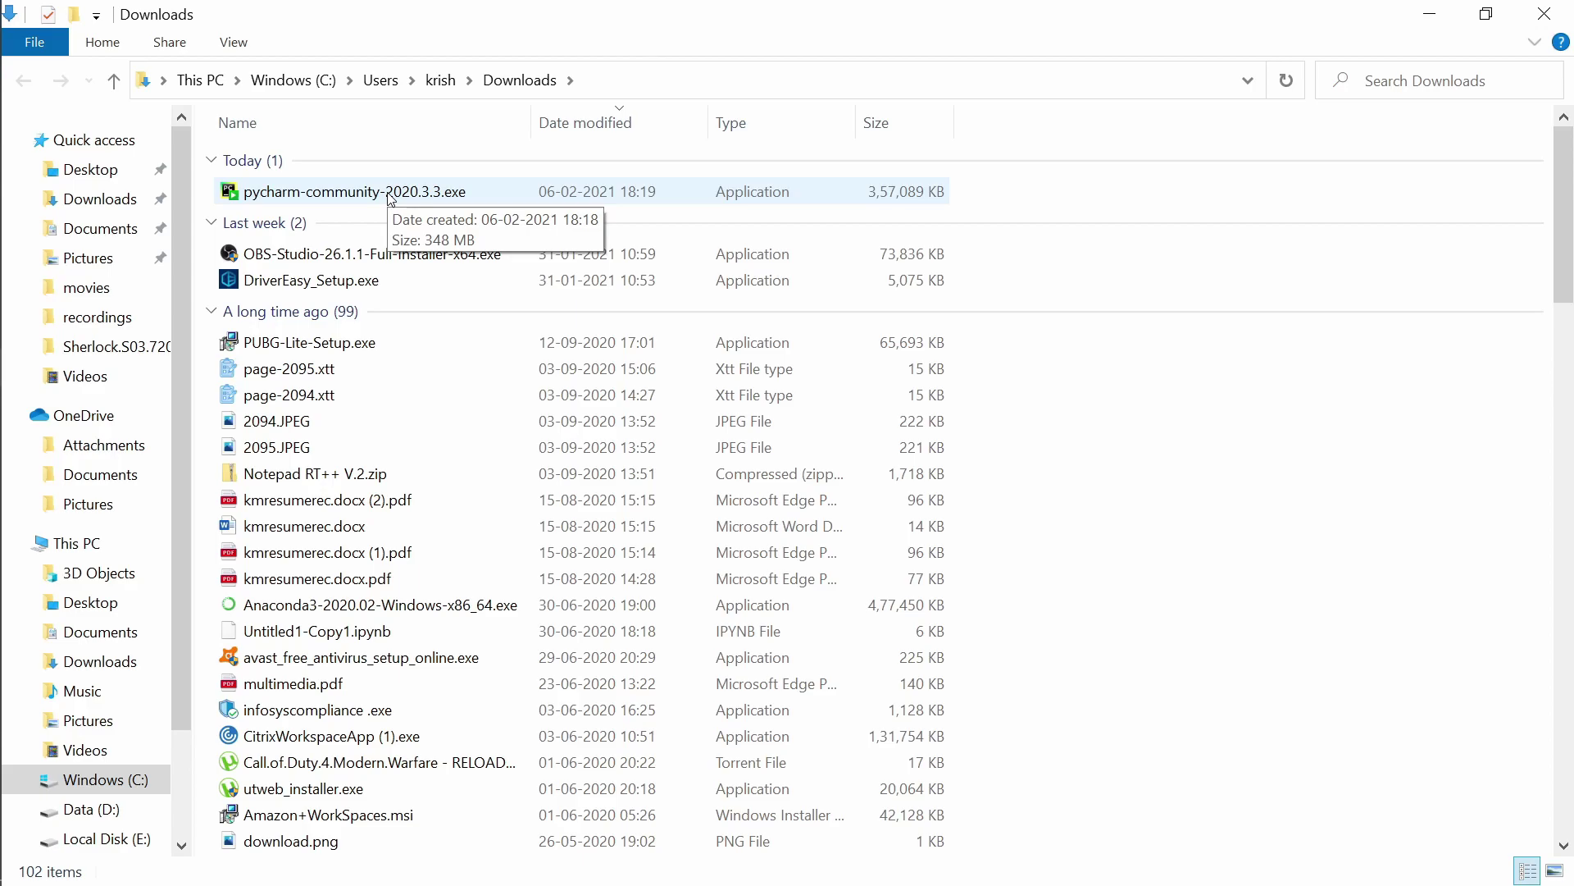
pyautogui.doubleClick(390, 199)
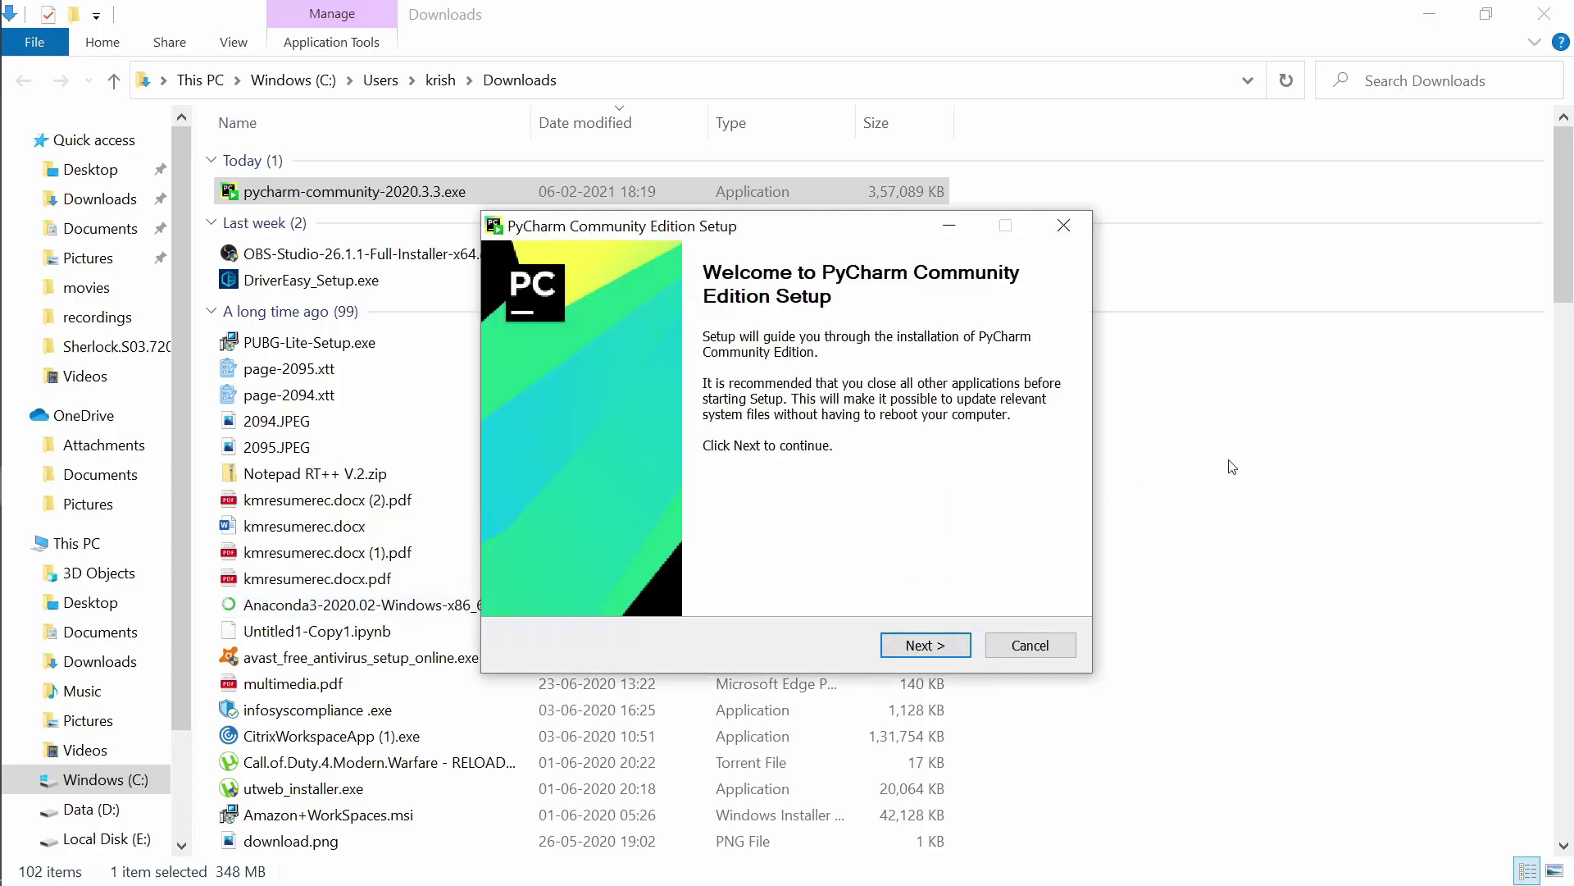
# Step: Install PyCharm in the default folder with a 64-bit launcher shortcut and the launchers dir added to the PATH, finishing without rebooting
pyautogui.click(956, 639)
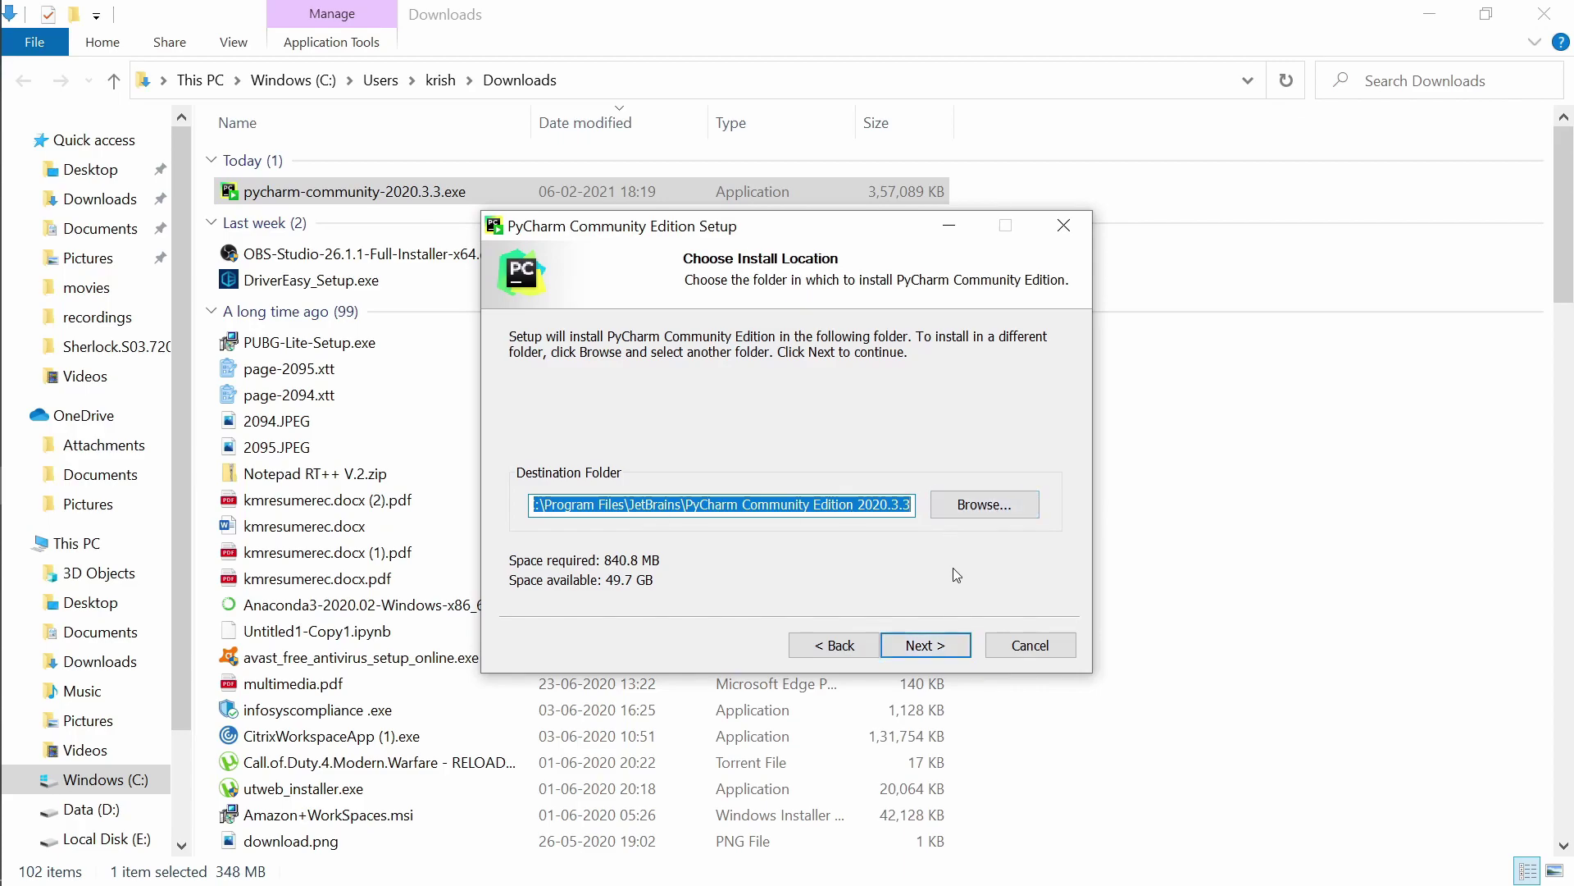
pyautogui.click(940, 647)
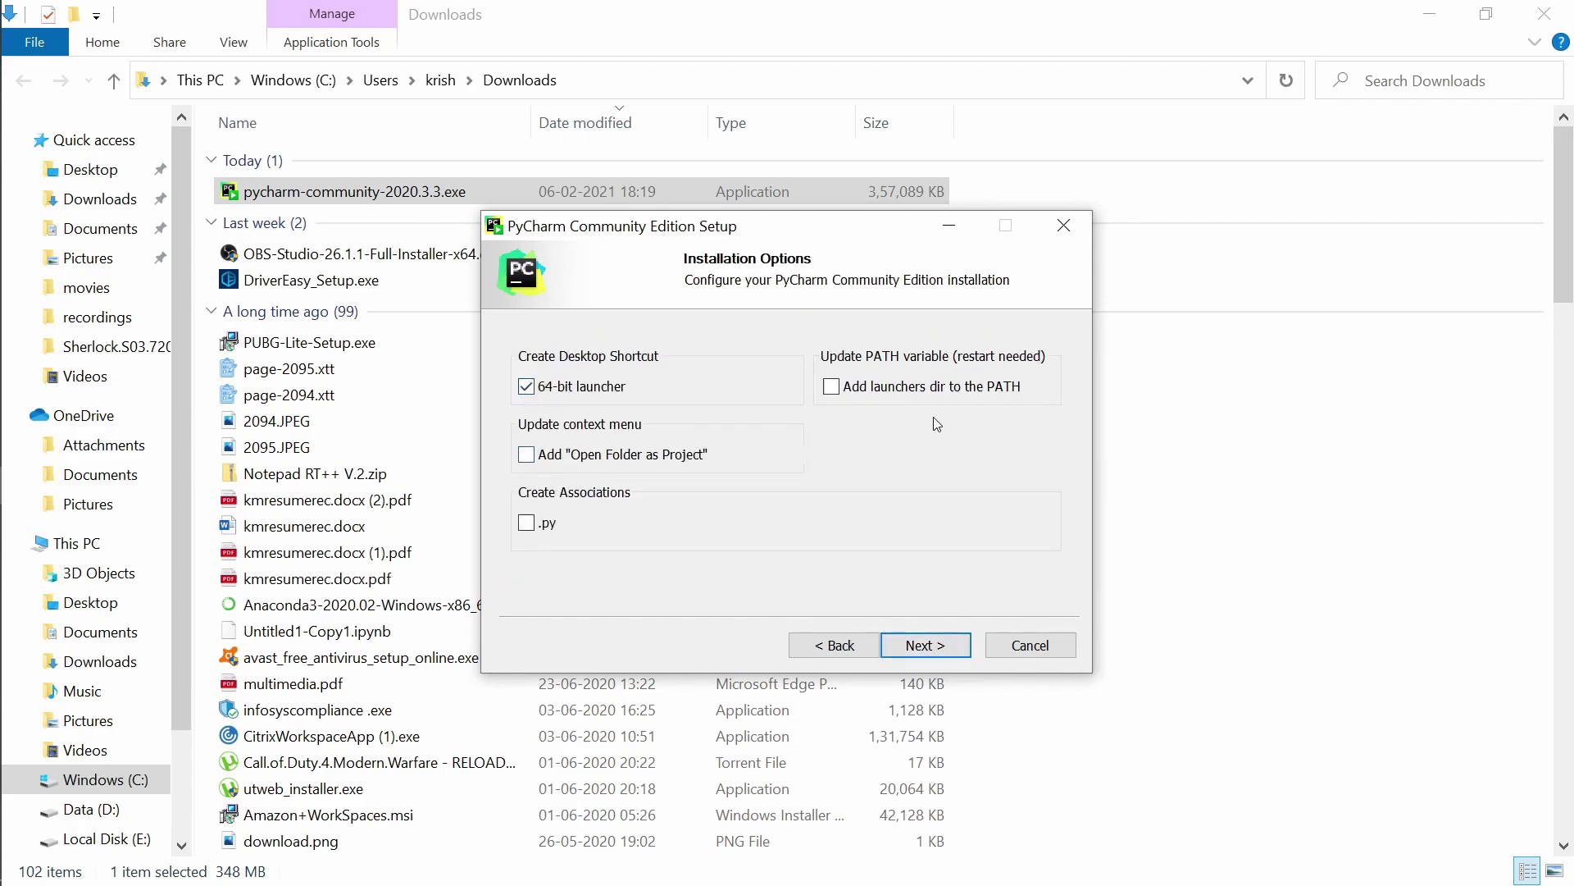
pyautogui.click(831, 388)
pyautogui.click(925, 645)
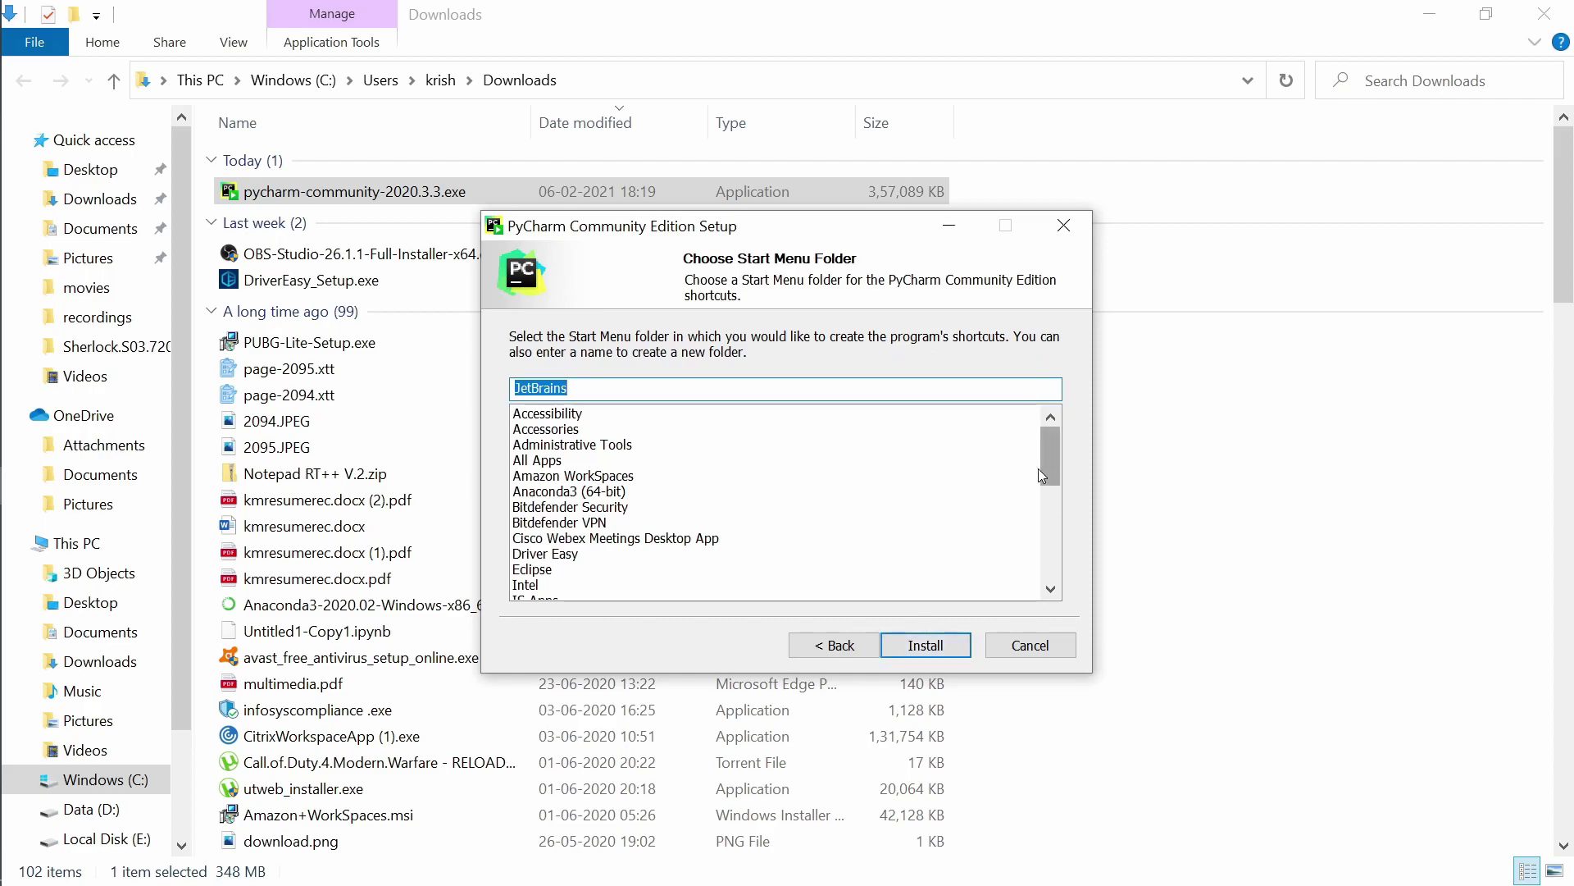
pyautogui.click(925, 645)
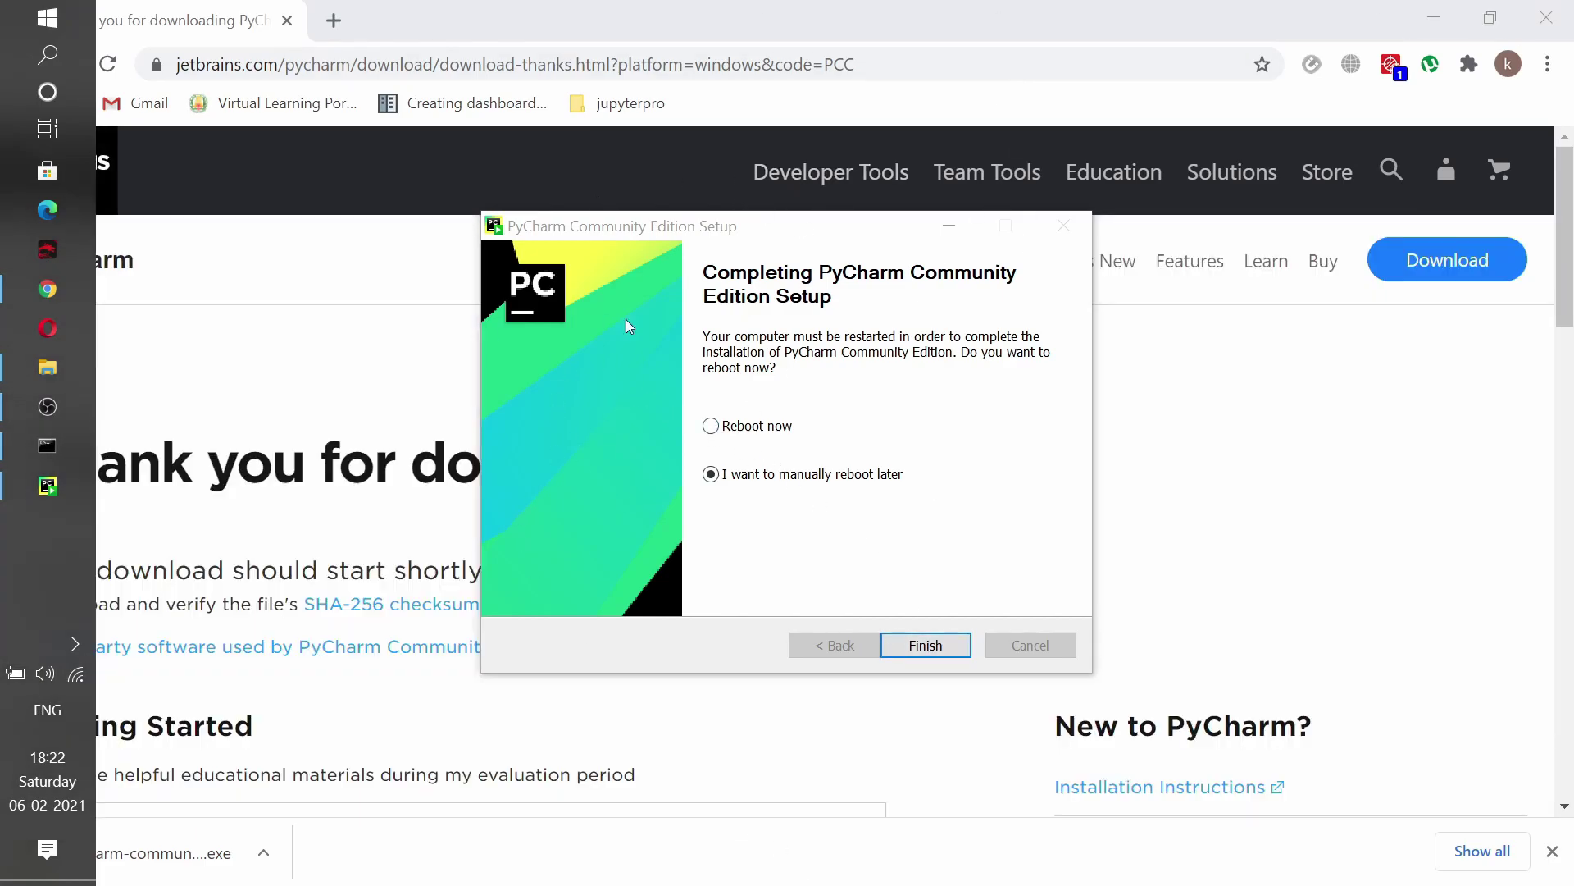
pyautogui.click(922, 645)
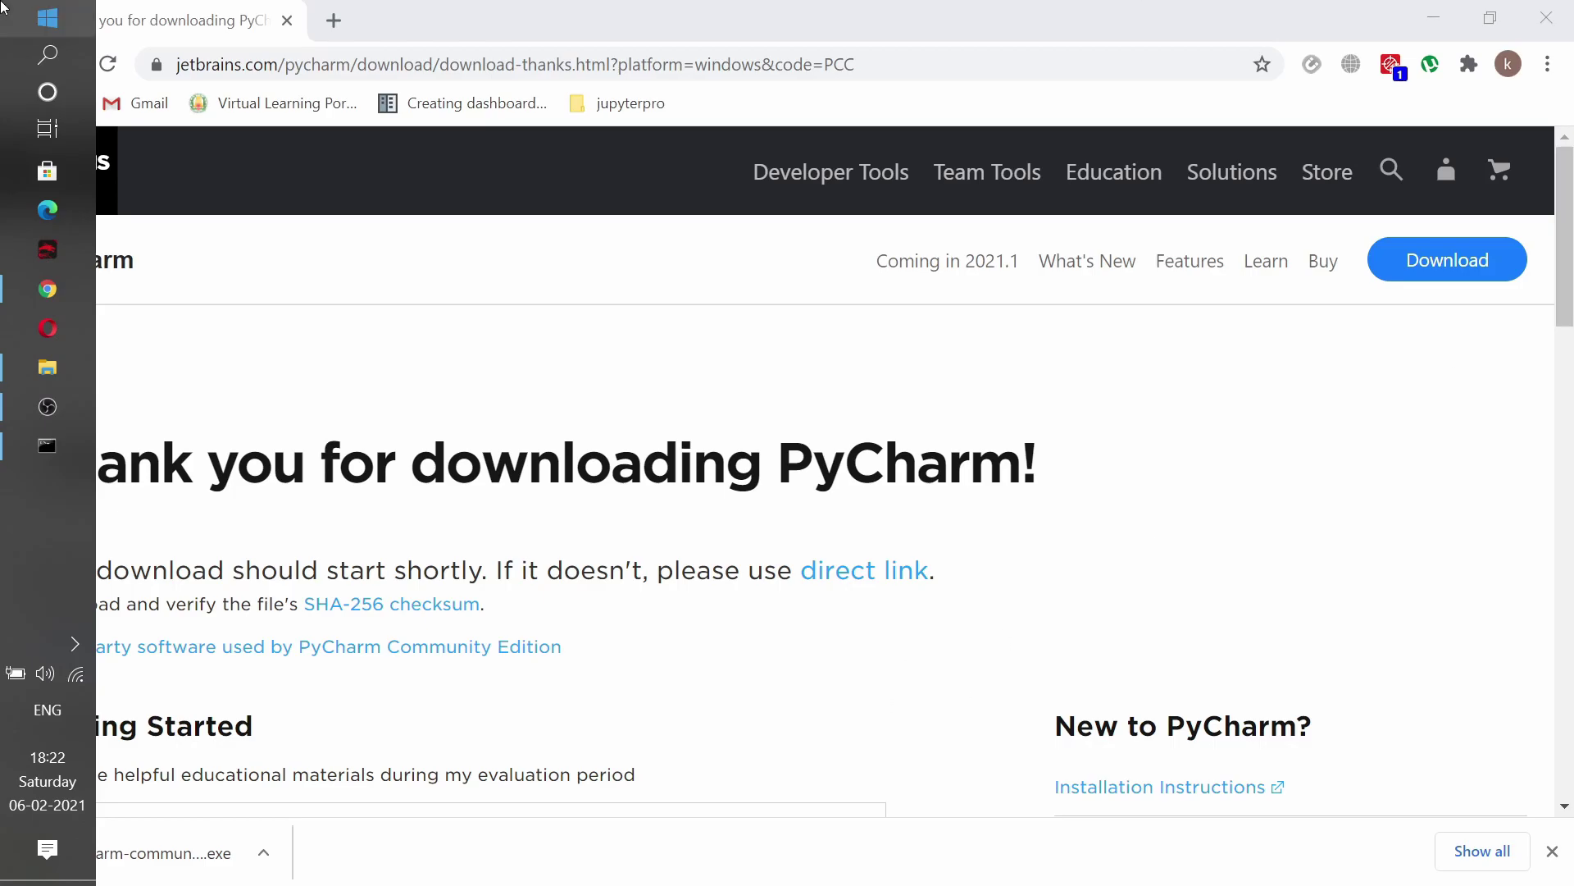
# Step: Launch PyCharm Community Edition 2020.3.3 and choose not to import settings
pyautogui.click(4, 8)
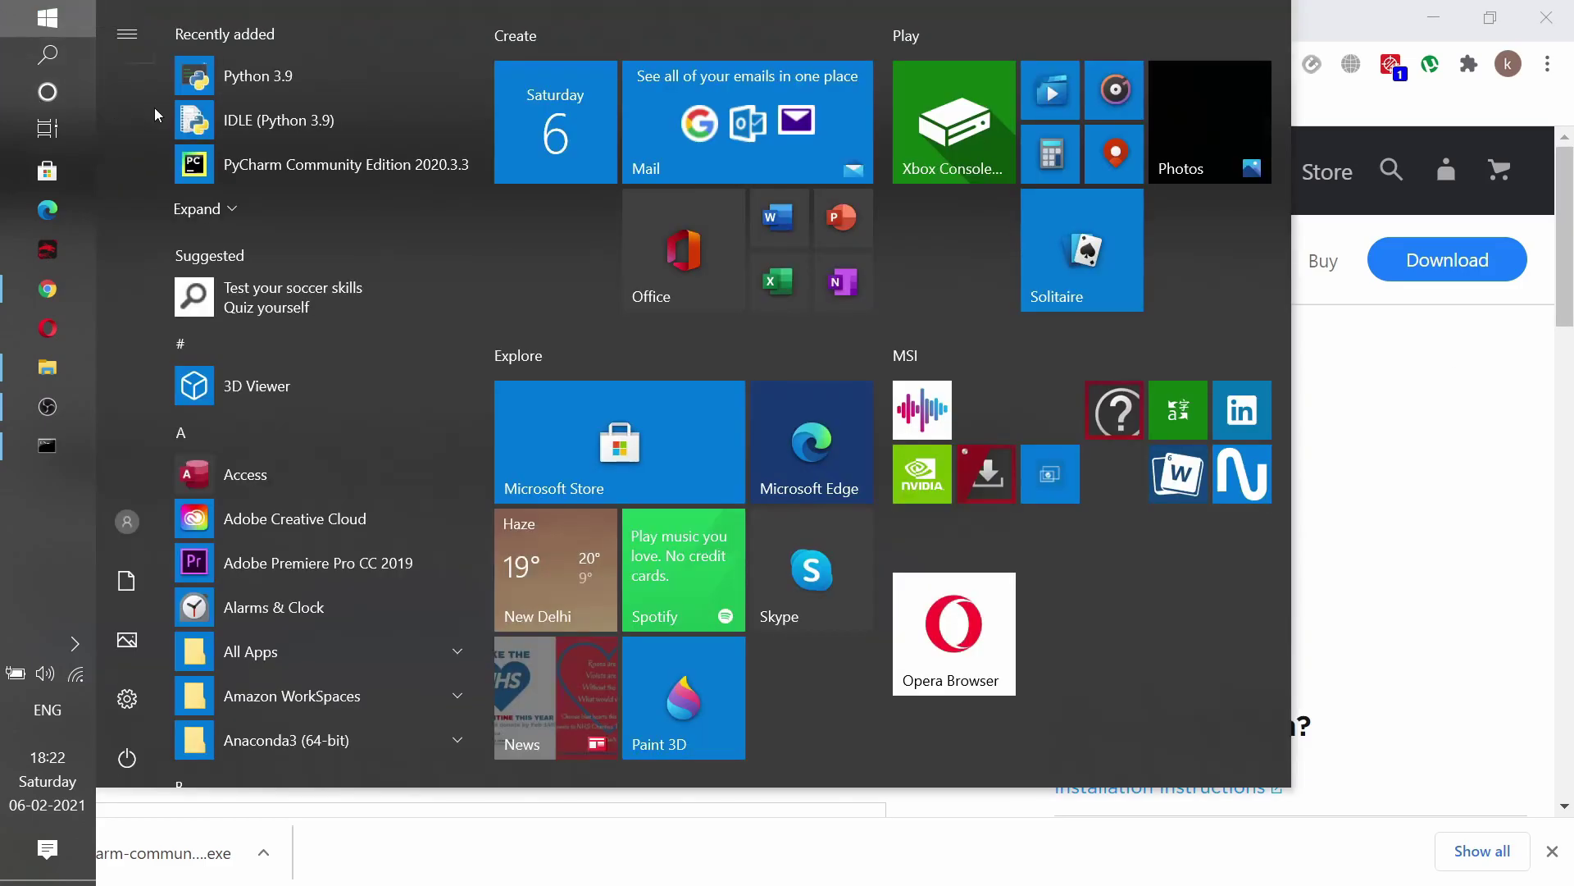
pyautogui.moveTo(146, 122)
pyautogui.write('pycha')
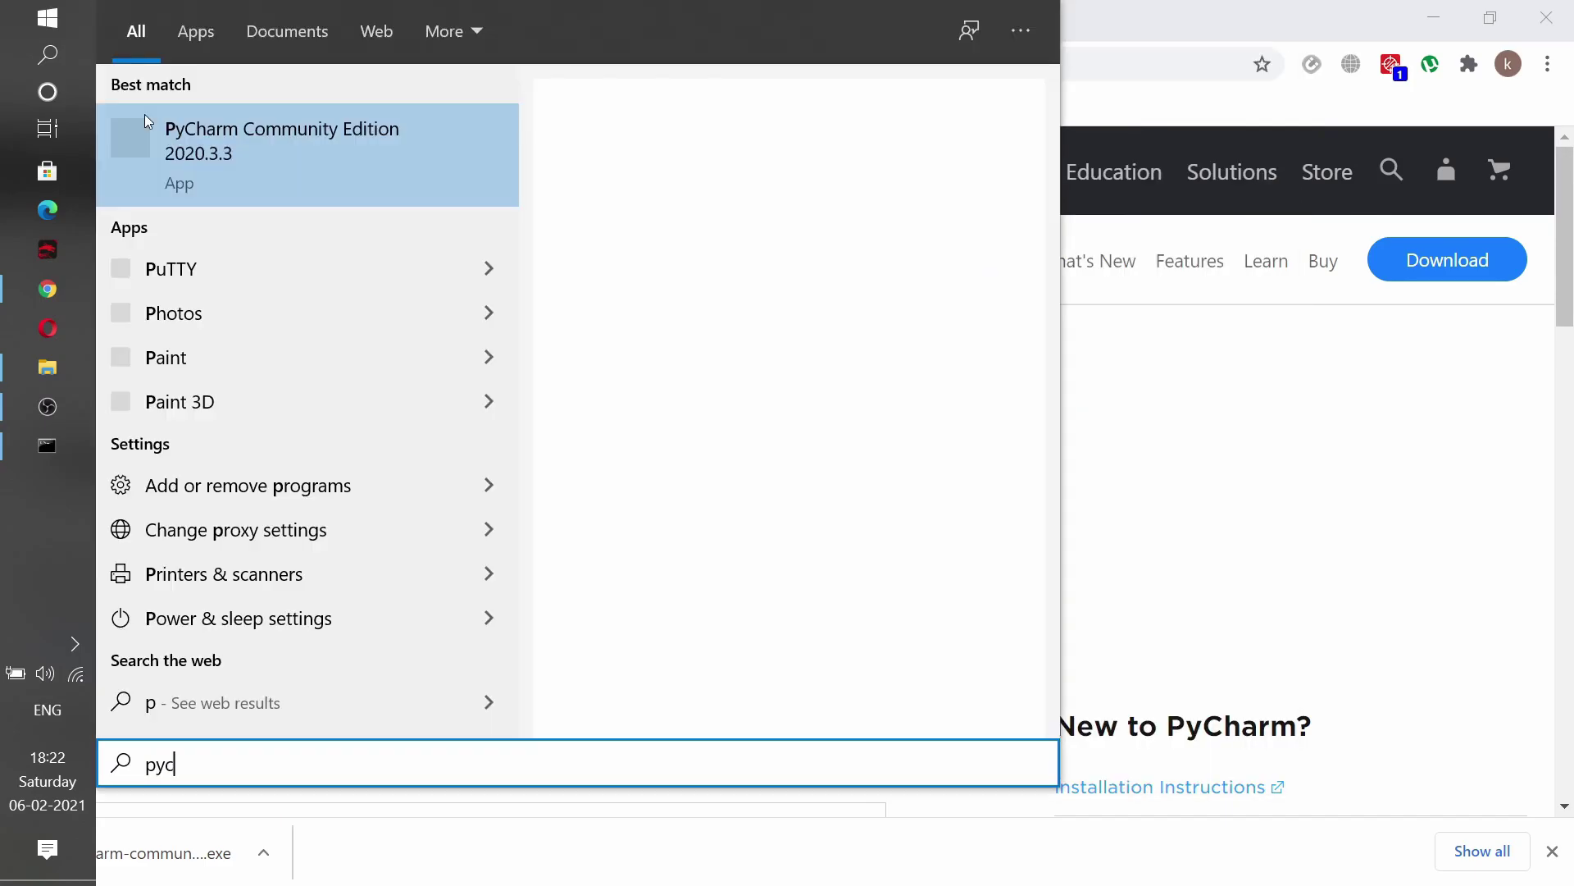
pyautogui.click(331, 182)
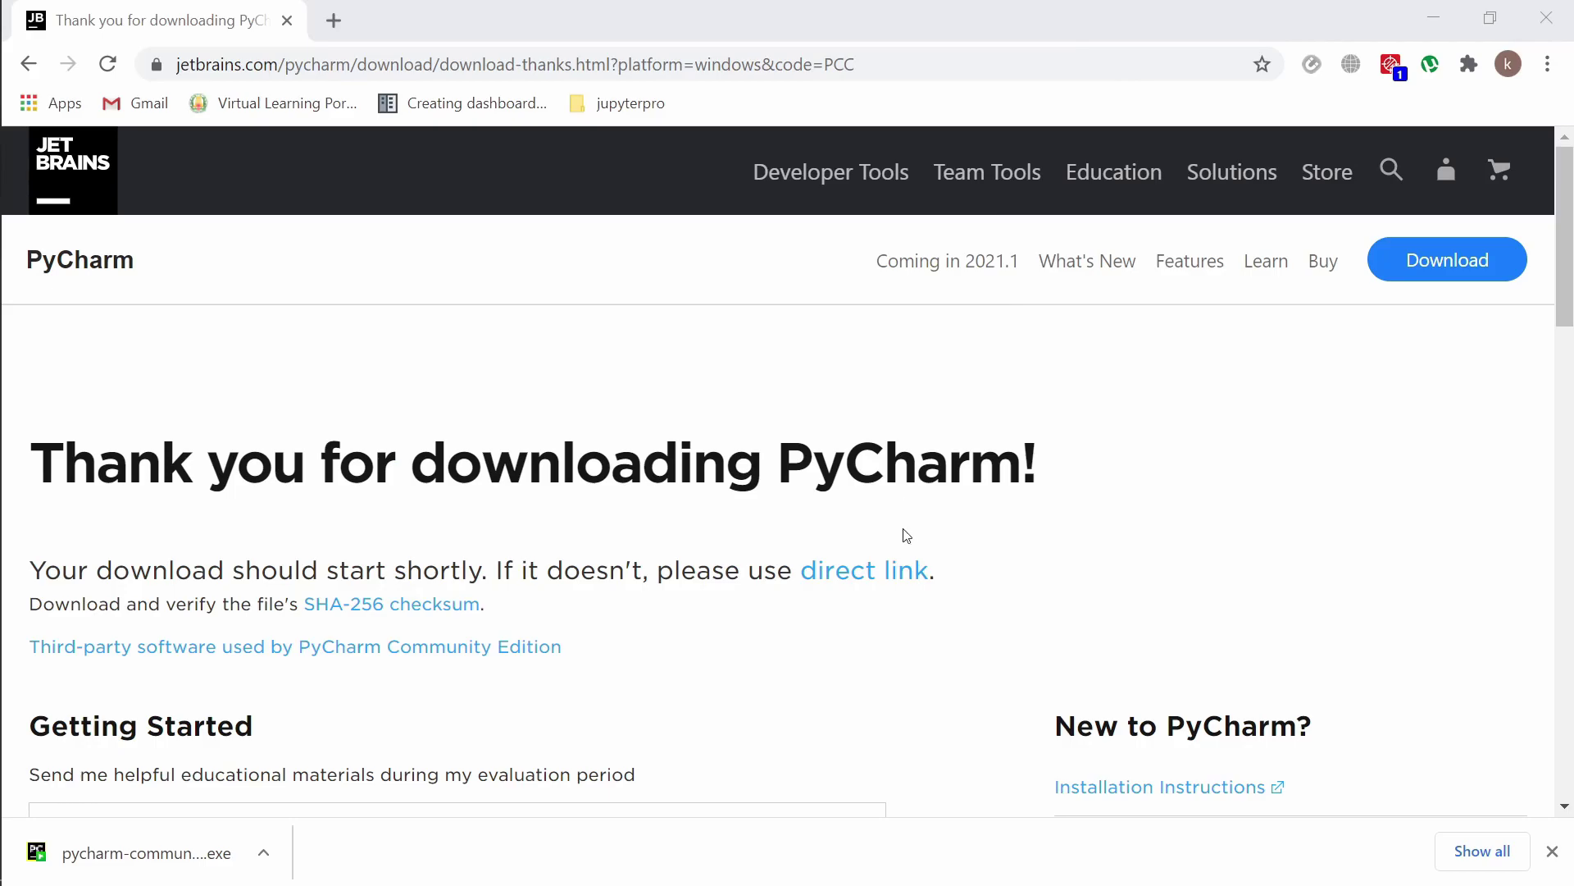
pyautogui.moveTo(2, 7)
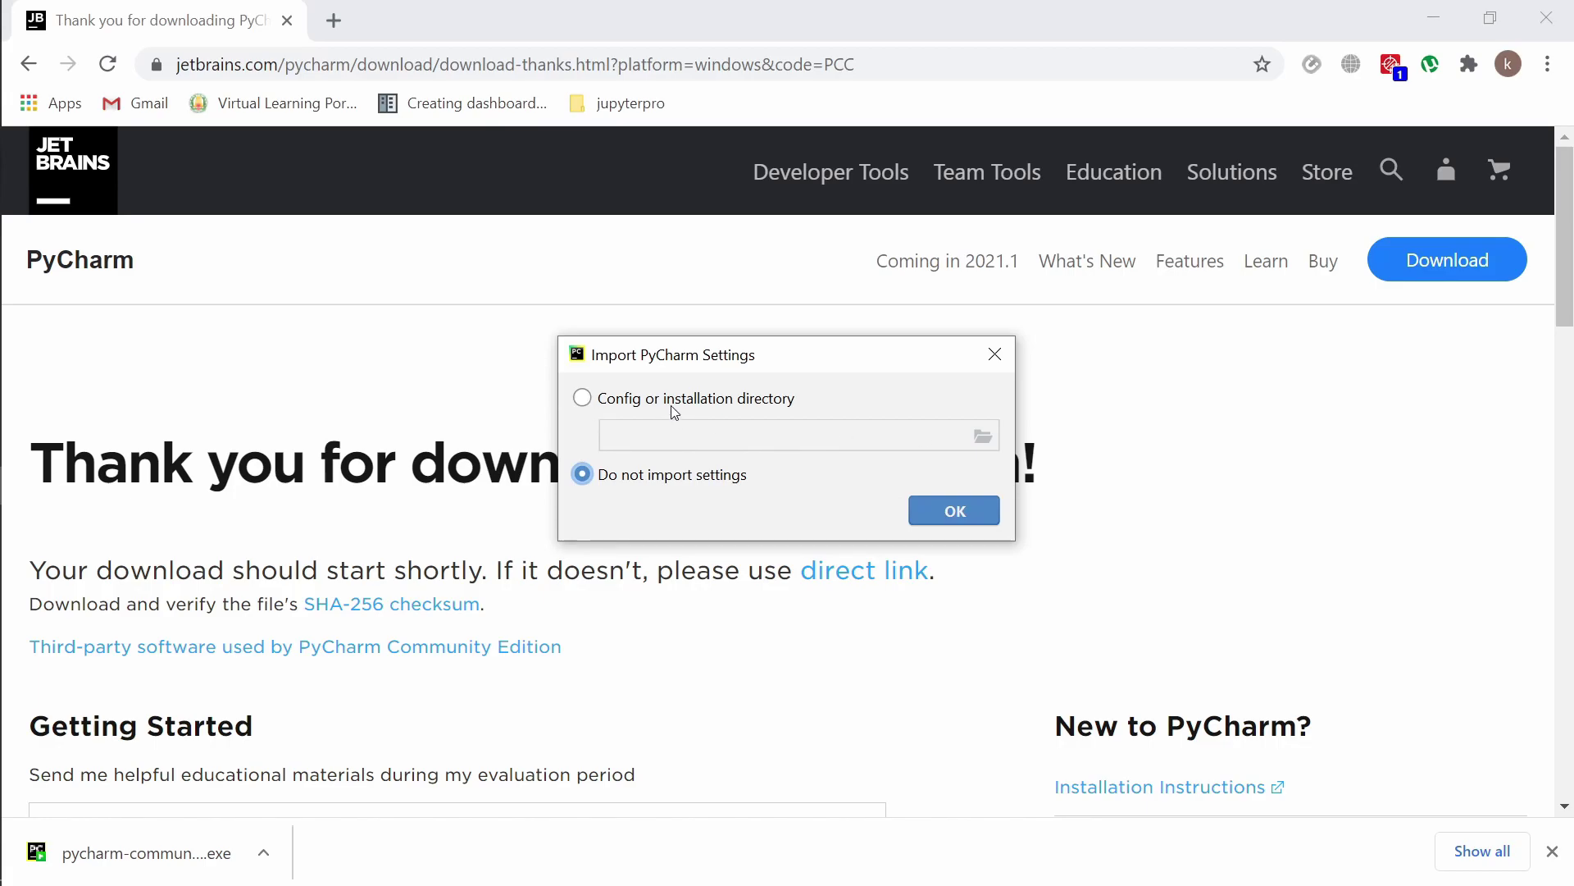
pyautogui.click(930, 513)
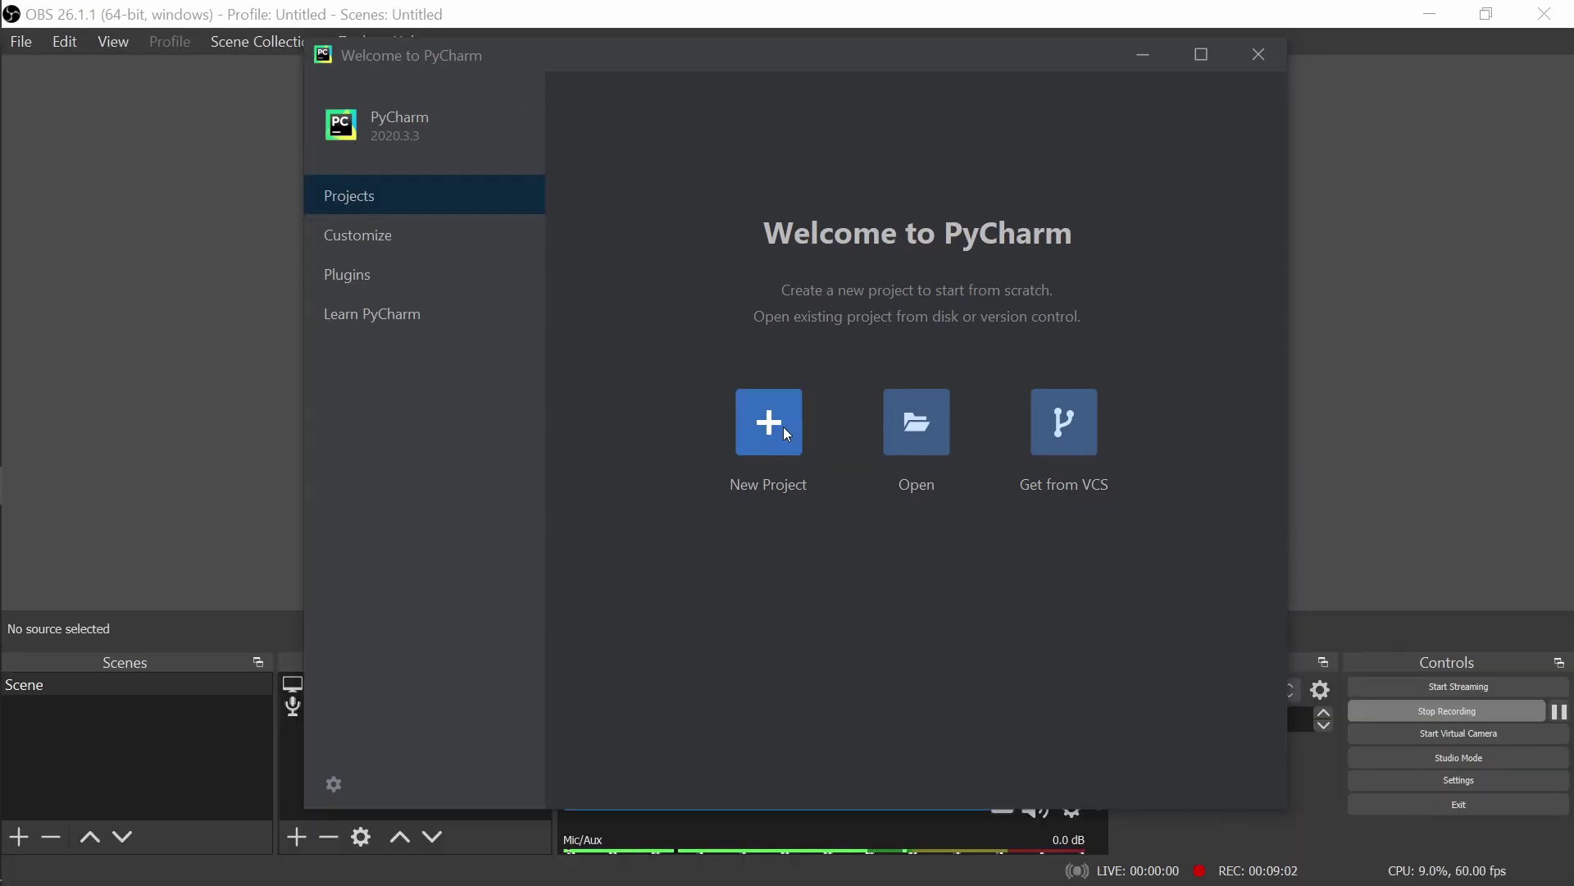
# Step: Start a new project and browse for its base directory, expanding the D: drive and selecting the binary_buddy folder
pyautogui.click(784, 427)
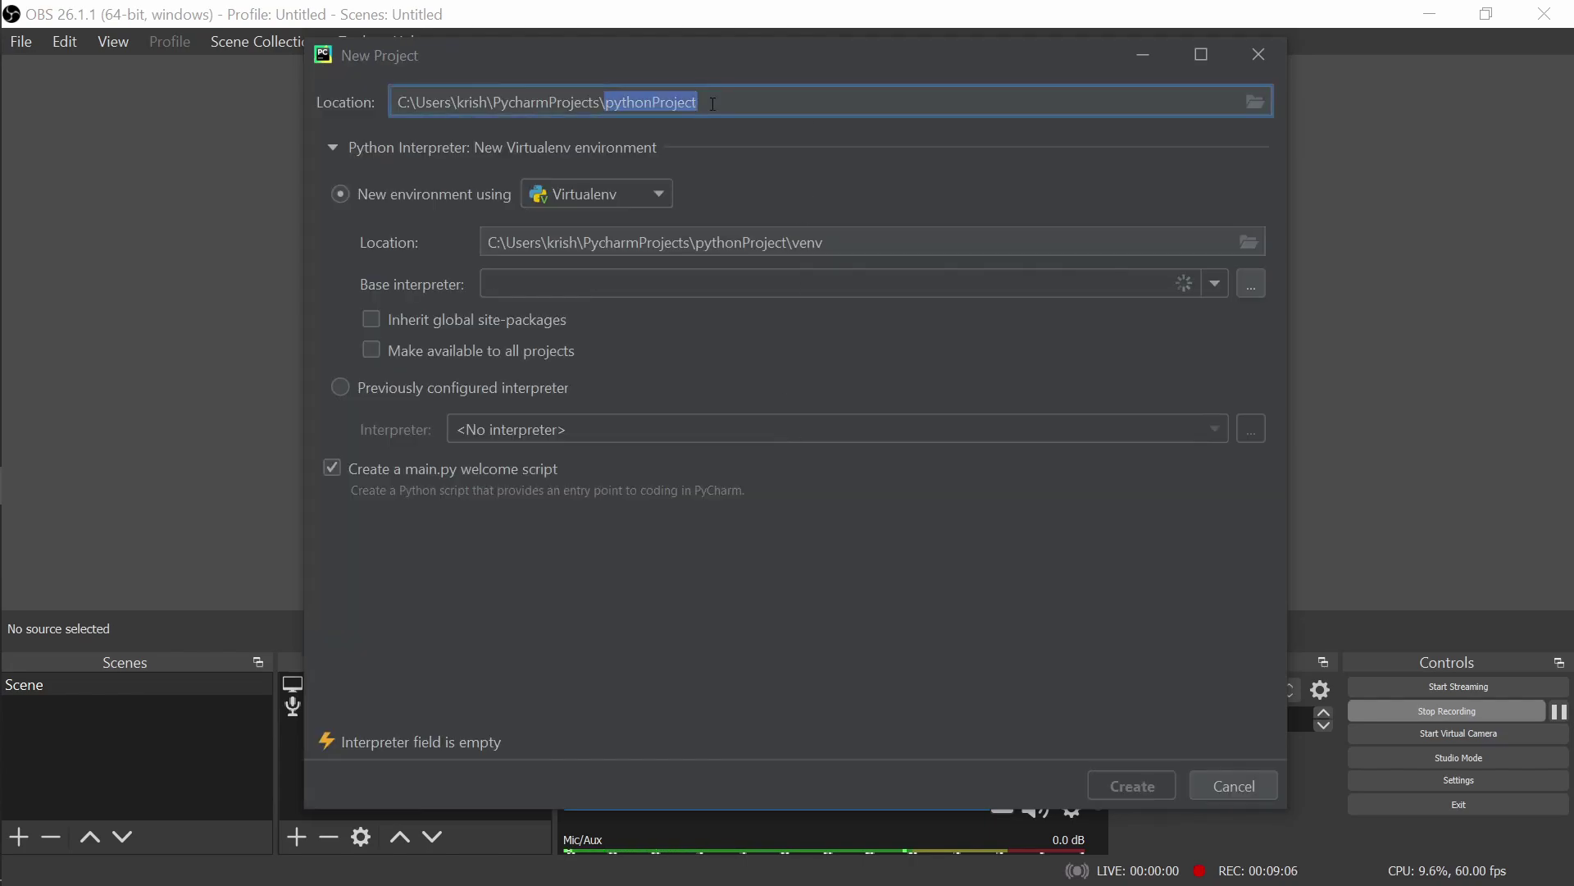
pyautogui.click(713, 103)
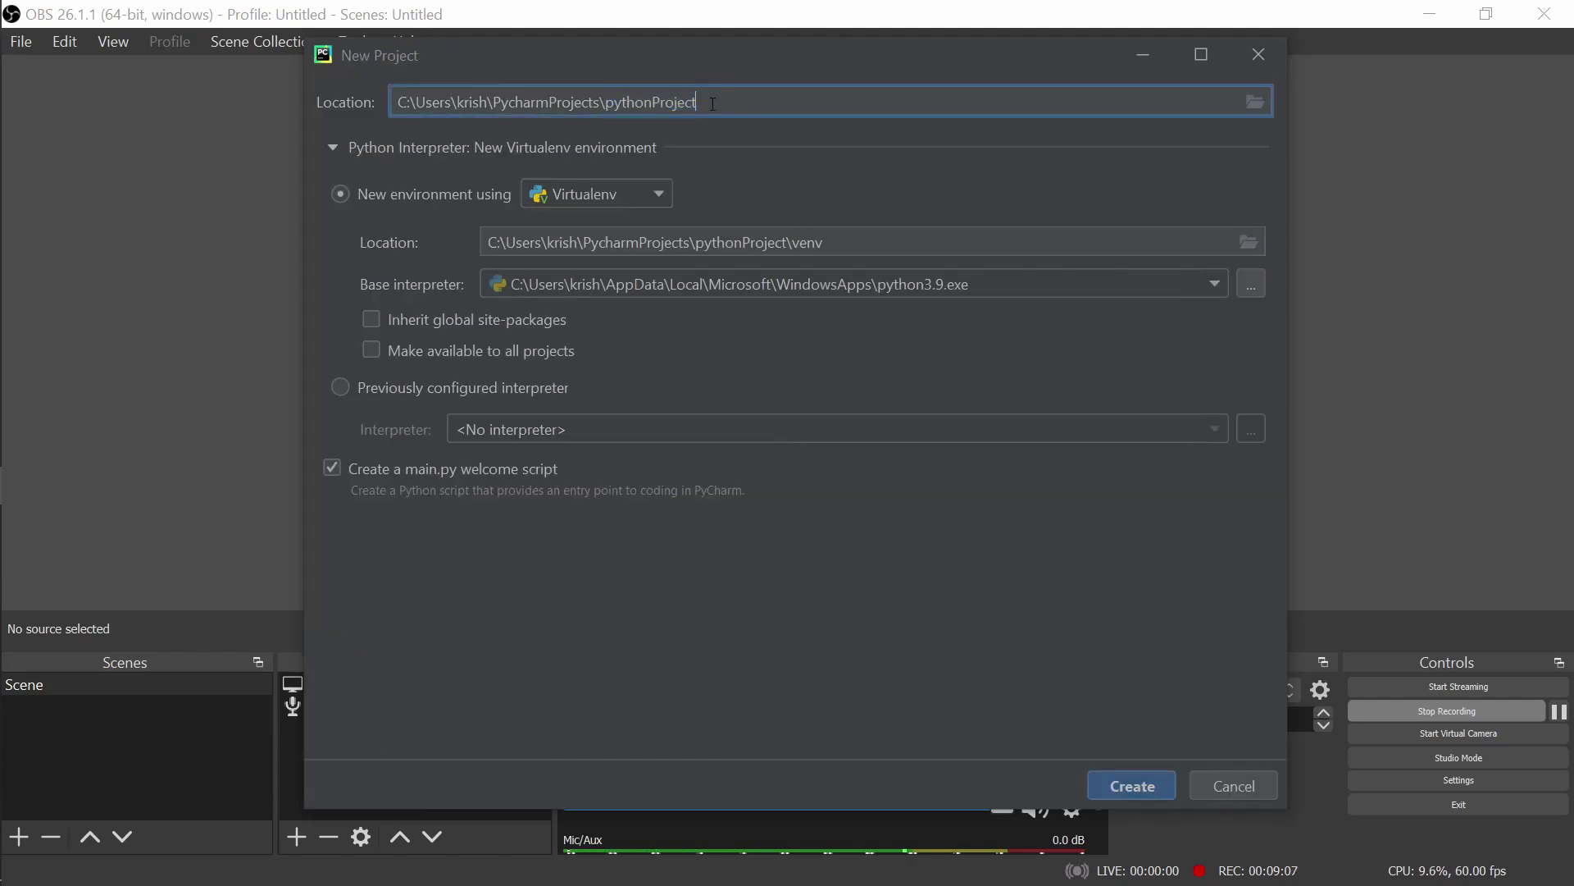
pyautogui.click(1256, 103)
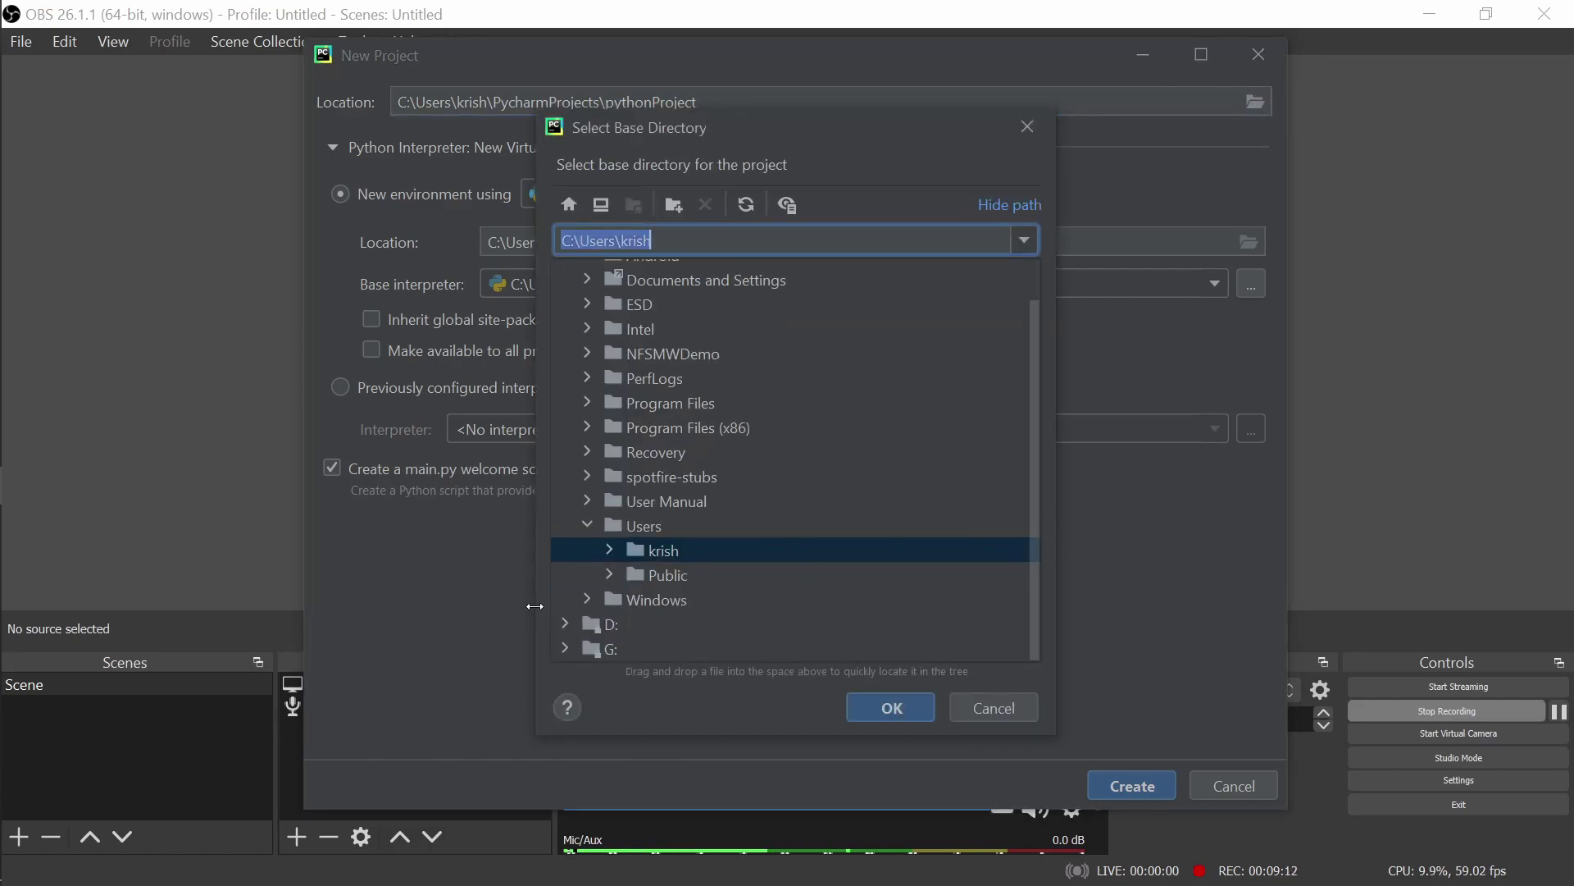
pyautogui.click(565, 624)
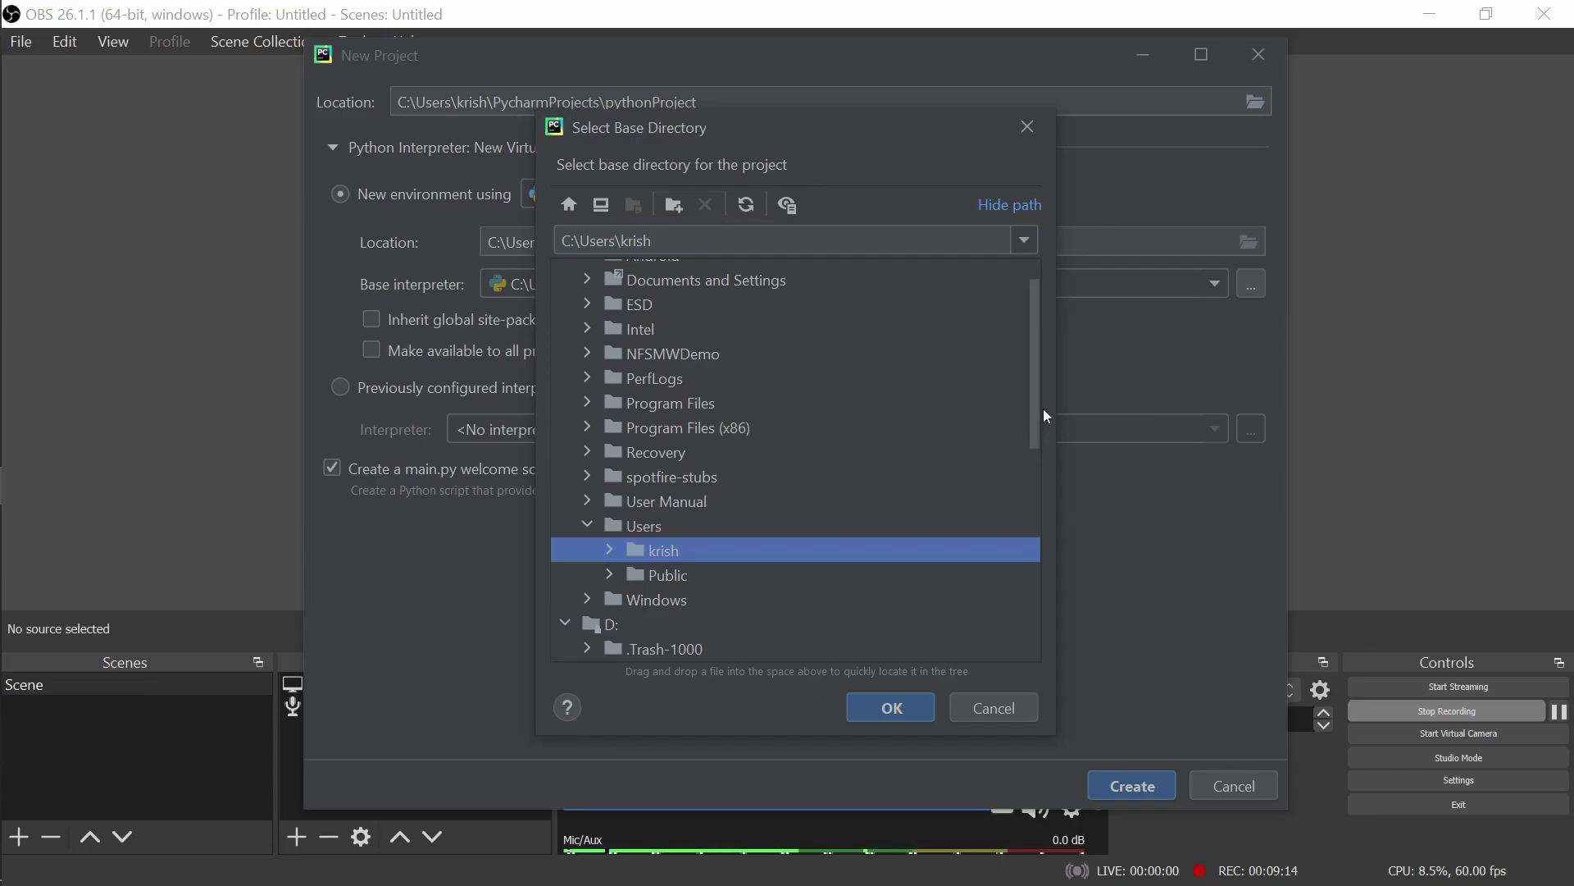
pyautogui.moveTo(1032, 423); pyautogui.dragTo(1038, 620)
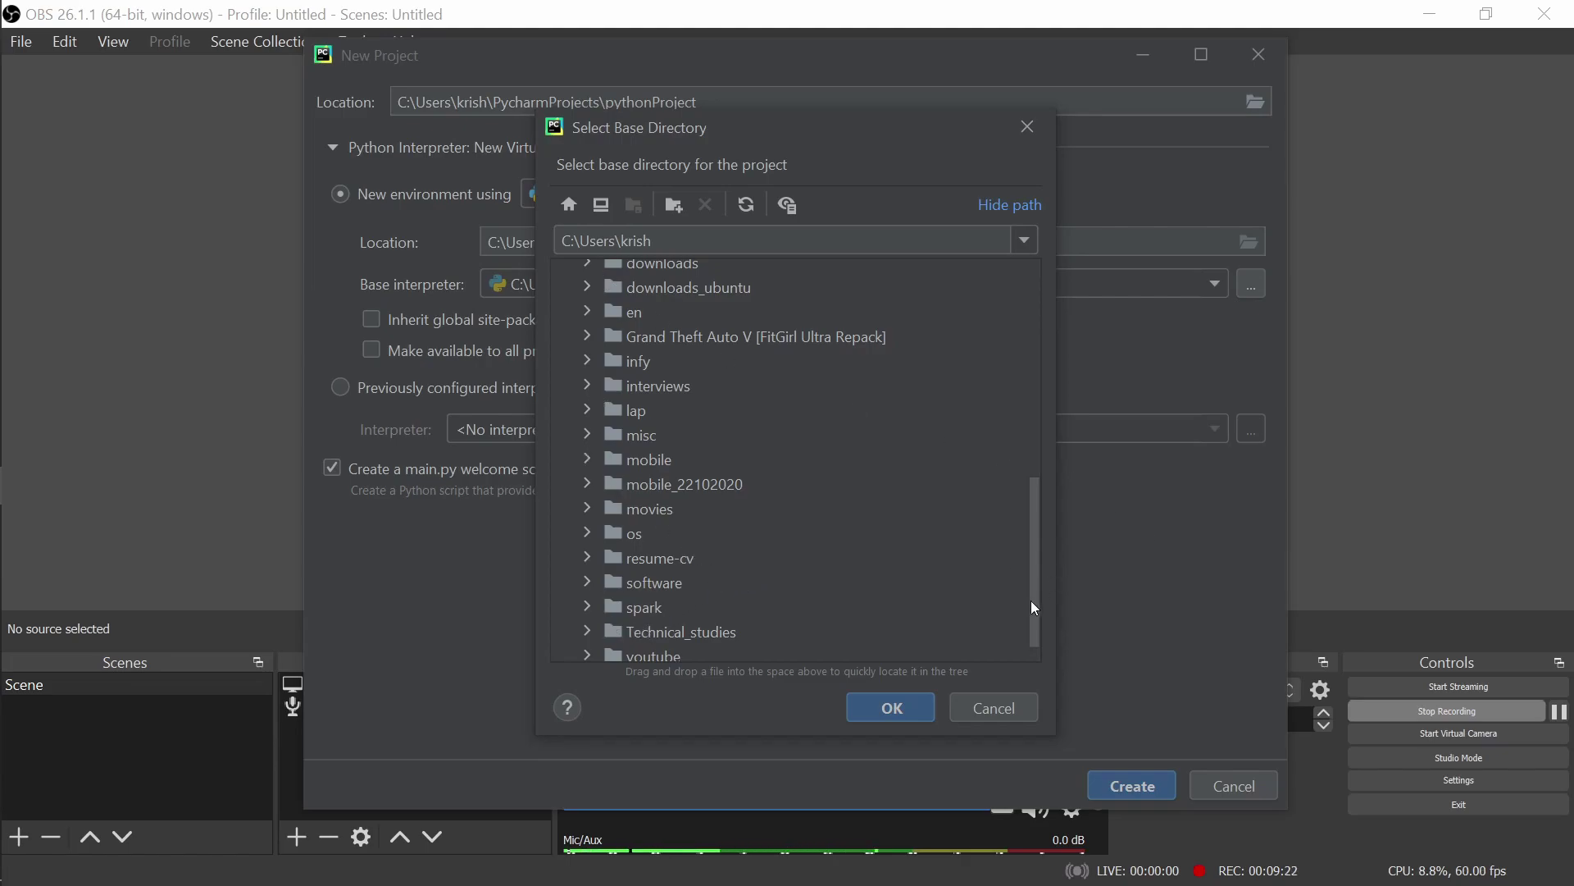
pyautogui.moveTo(1034, 607); pyautogui.dragTo(1035, 547)
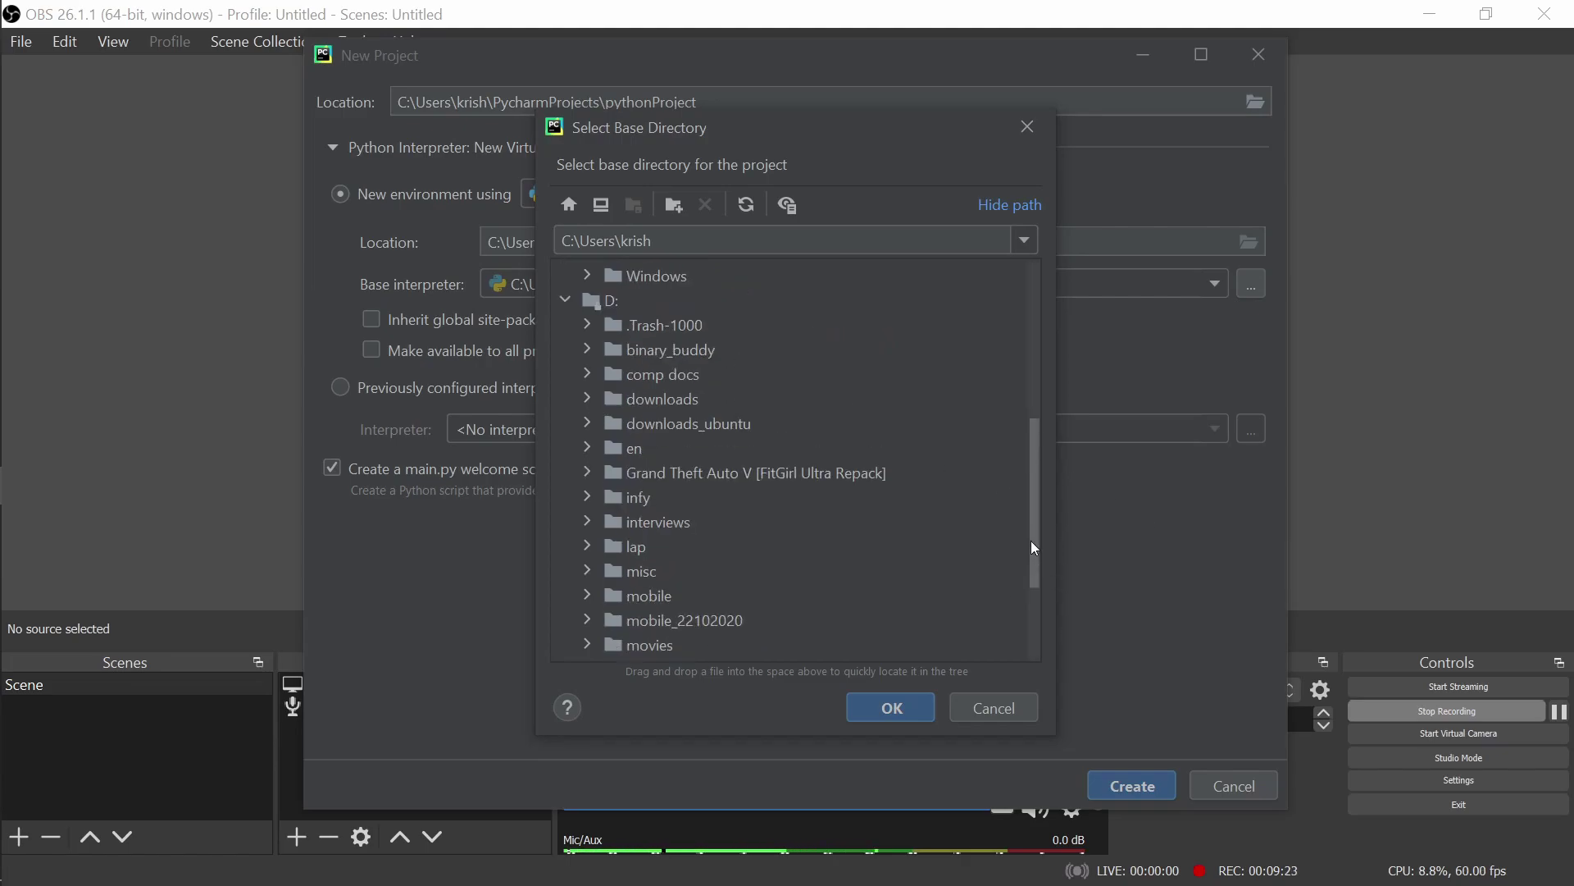
pyautogui.click(585, 352)
pyautogui.click(586, 351)
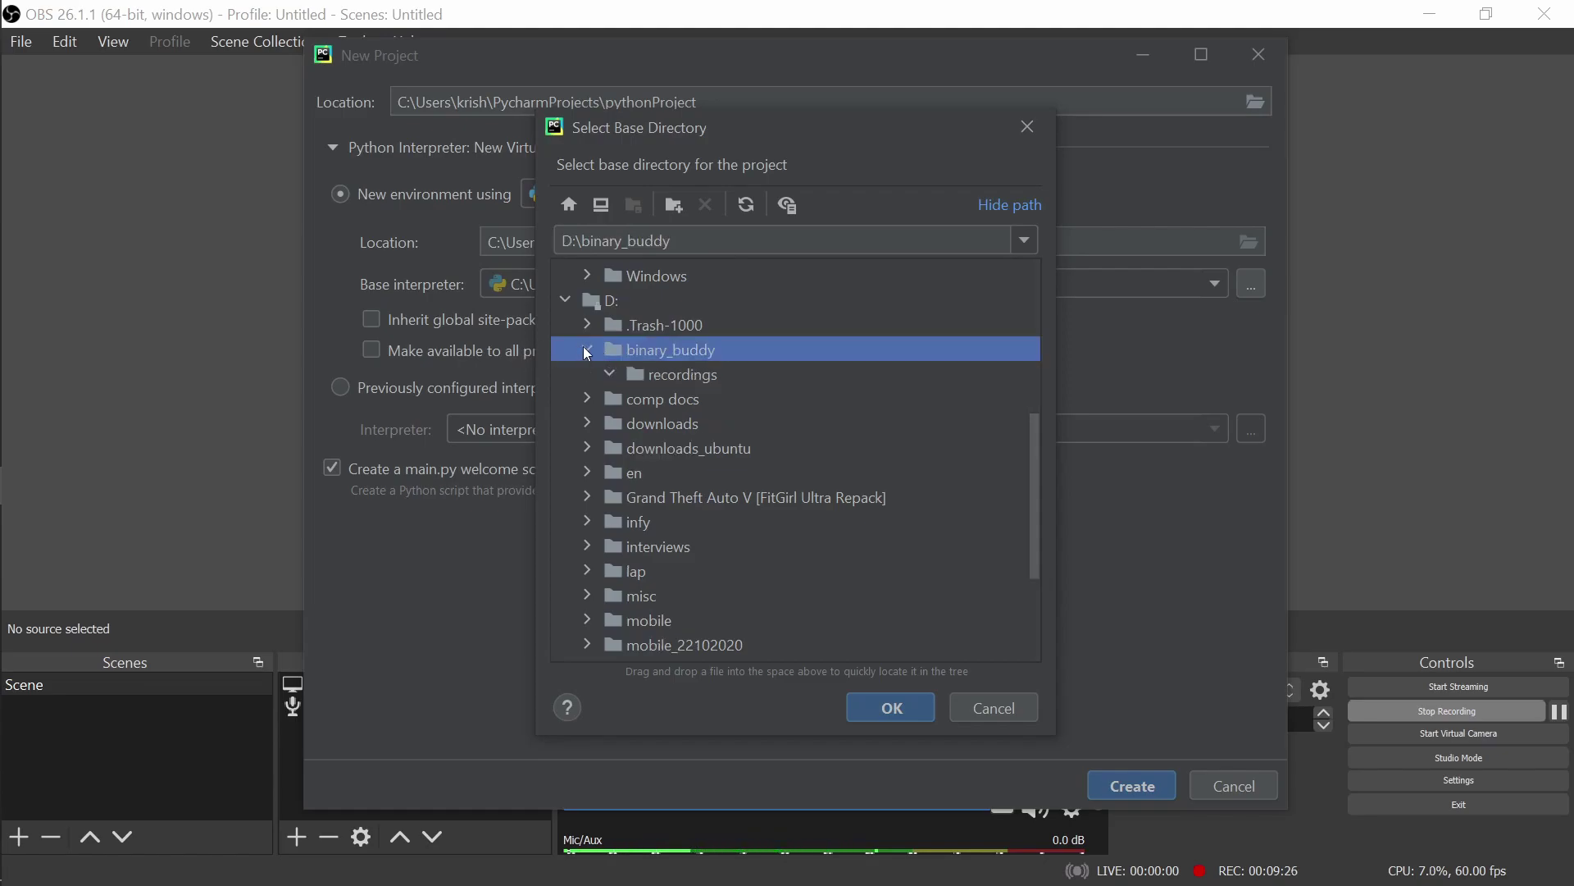
# Step: Create a python_samples folder inside binary_buddy and confirm the base directory selection
pyautogui.rightClick(656, 344)
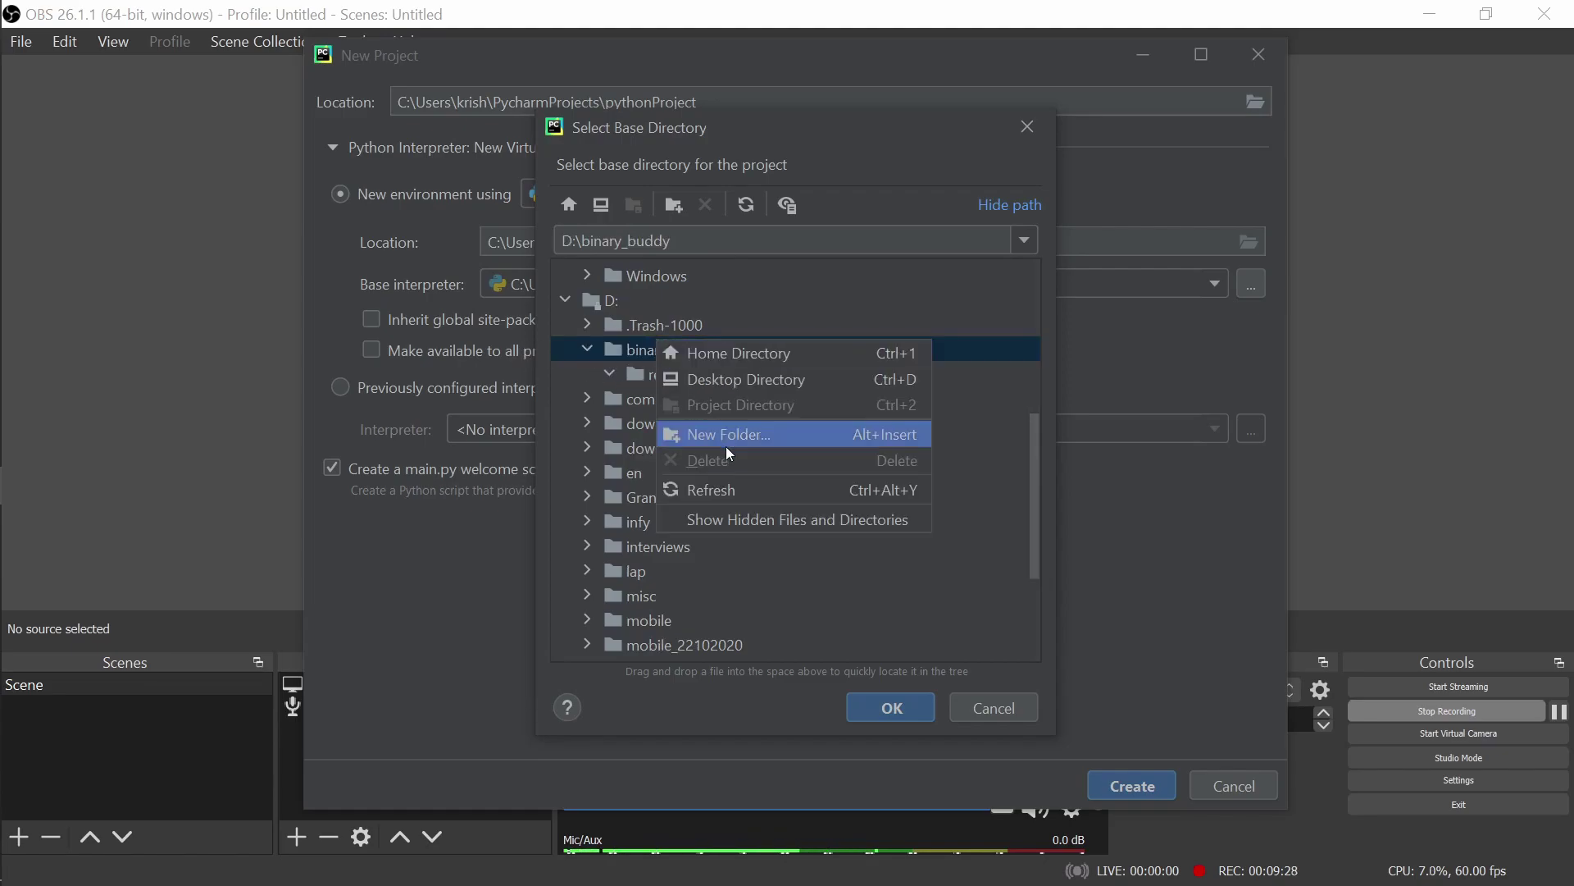
pyautogui.click(727, 435)
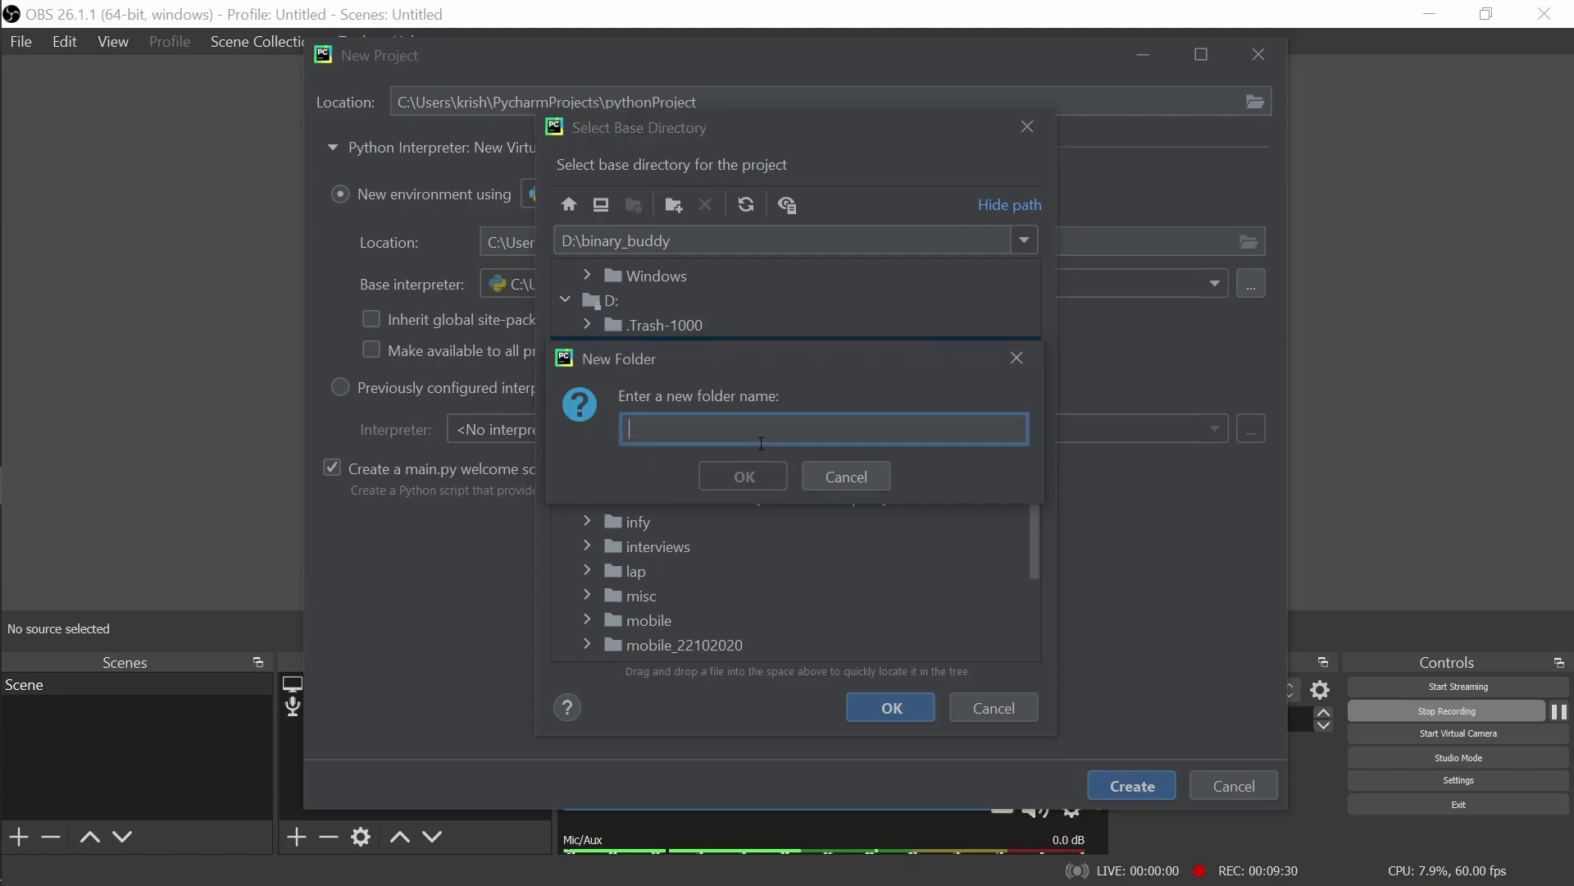
pyautogui.write('python')
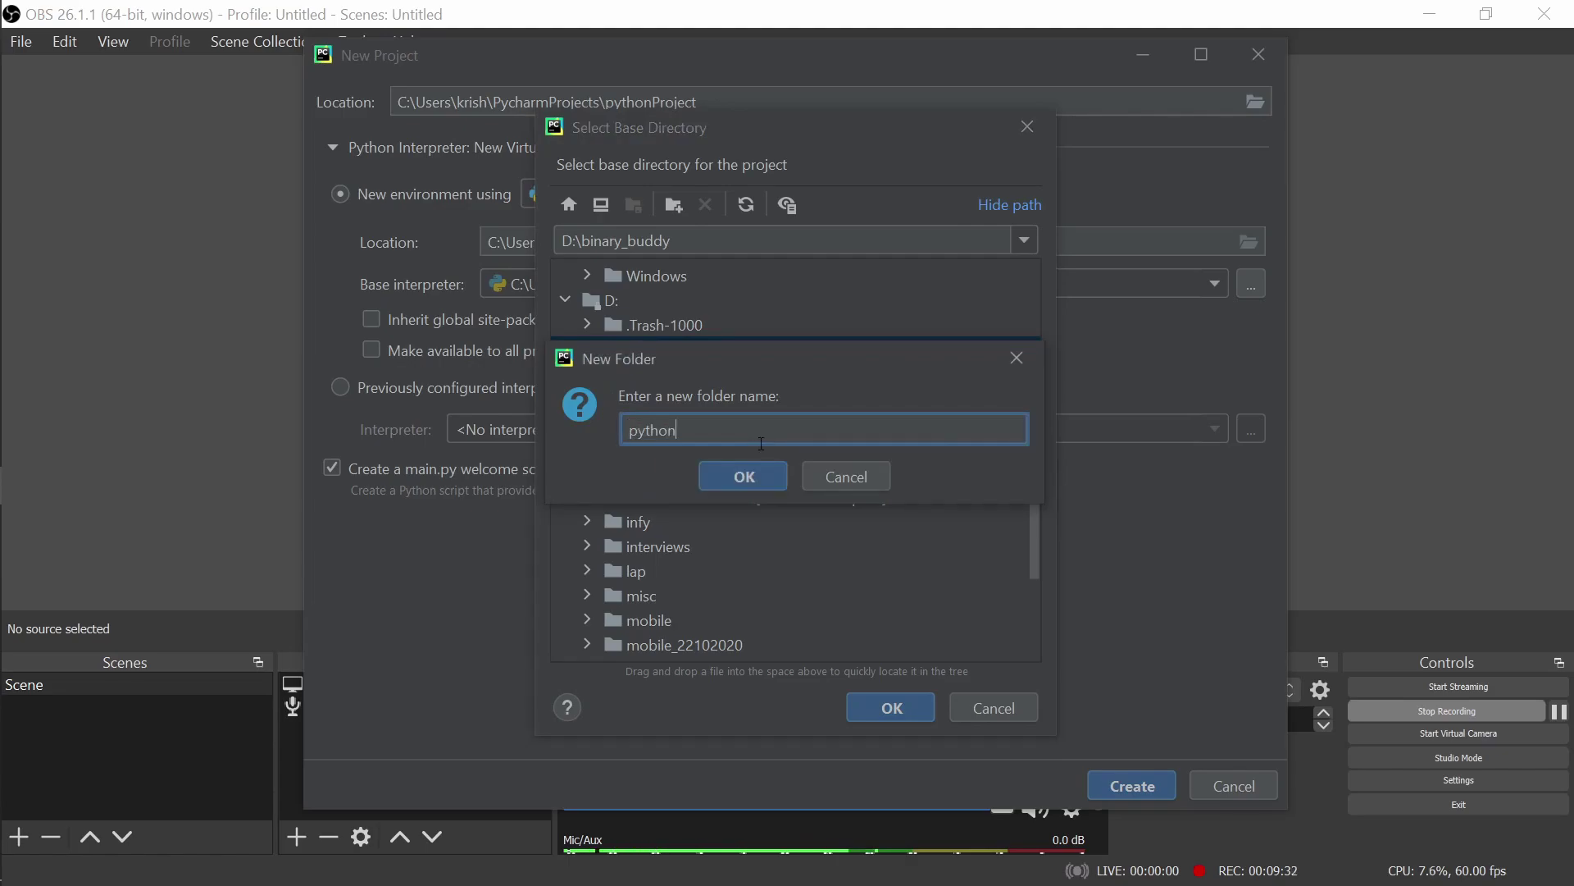
pyautogui.write('_sa')
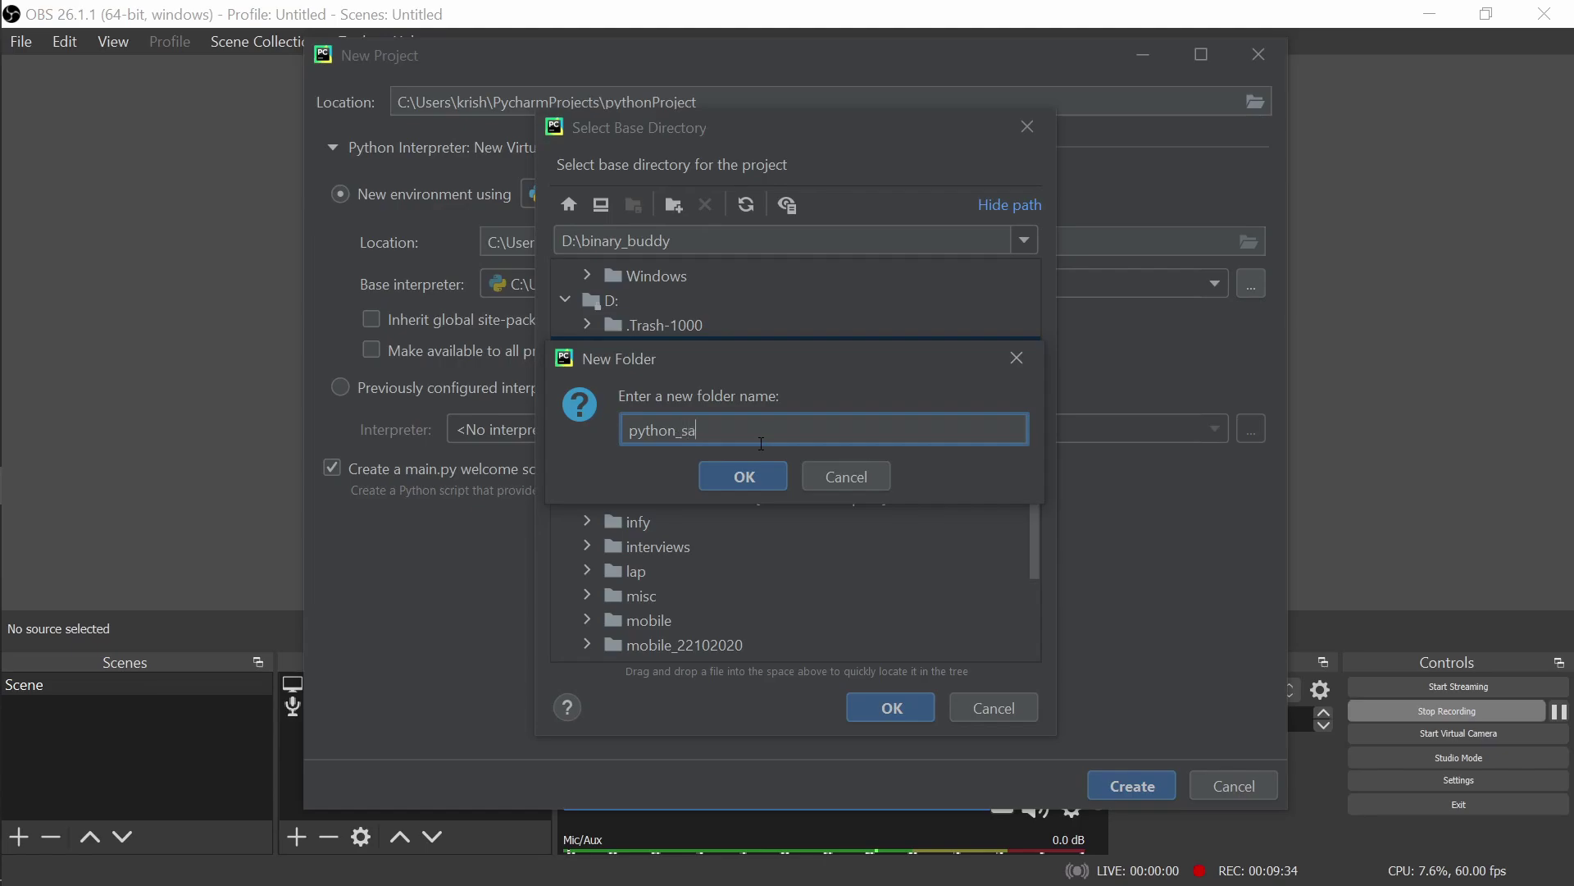
pyautogui.write('mples')
pyautogui.click(748, 481)
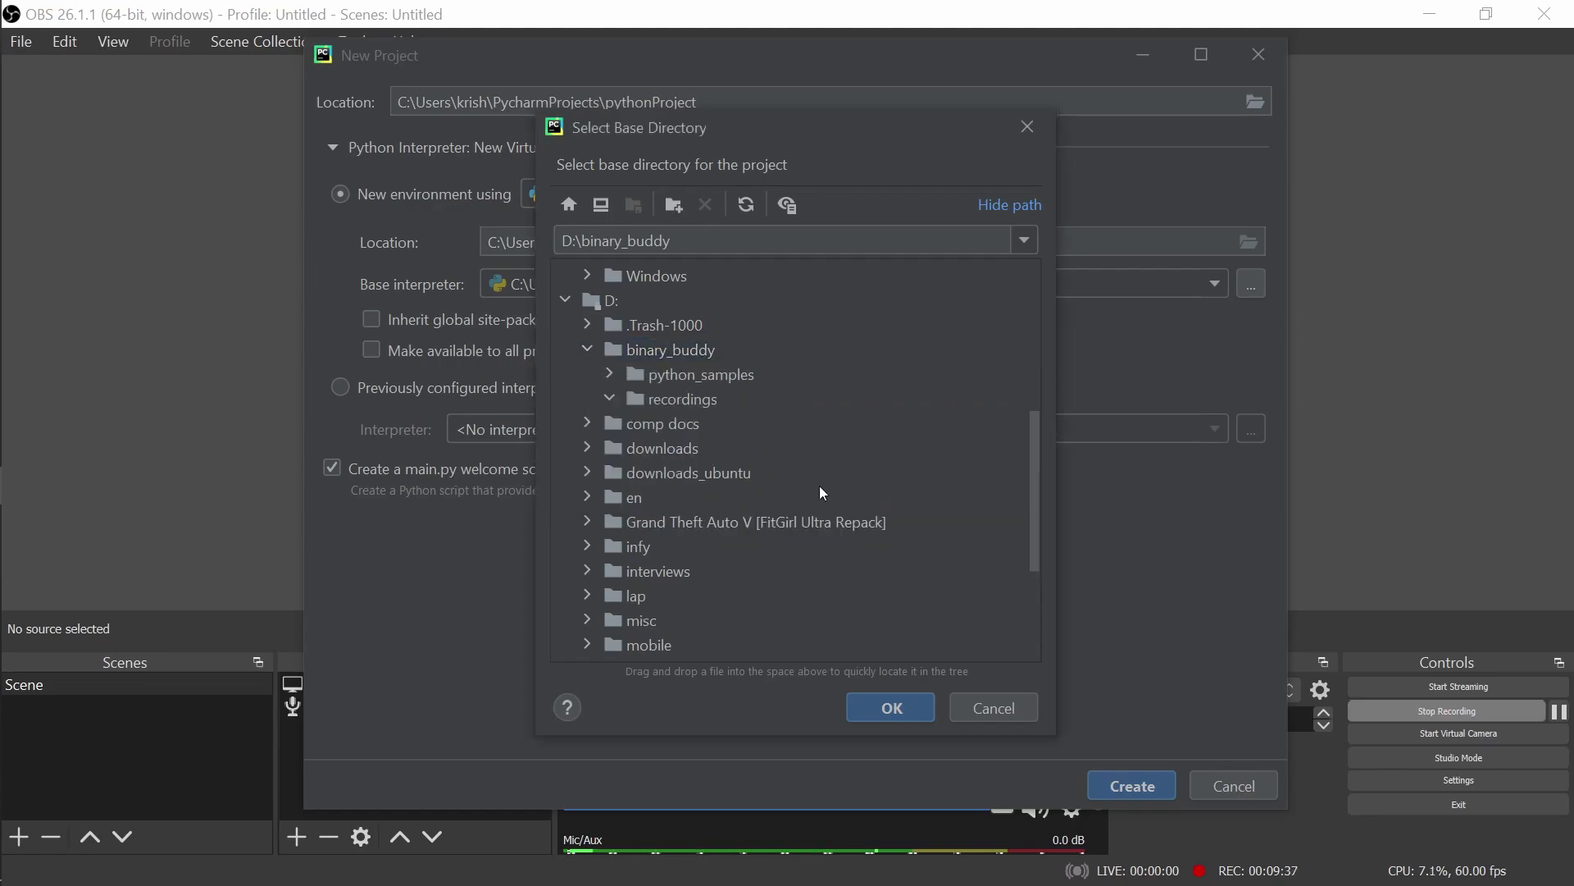
pyautogui.click(889, 707)
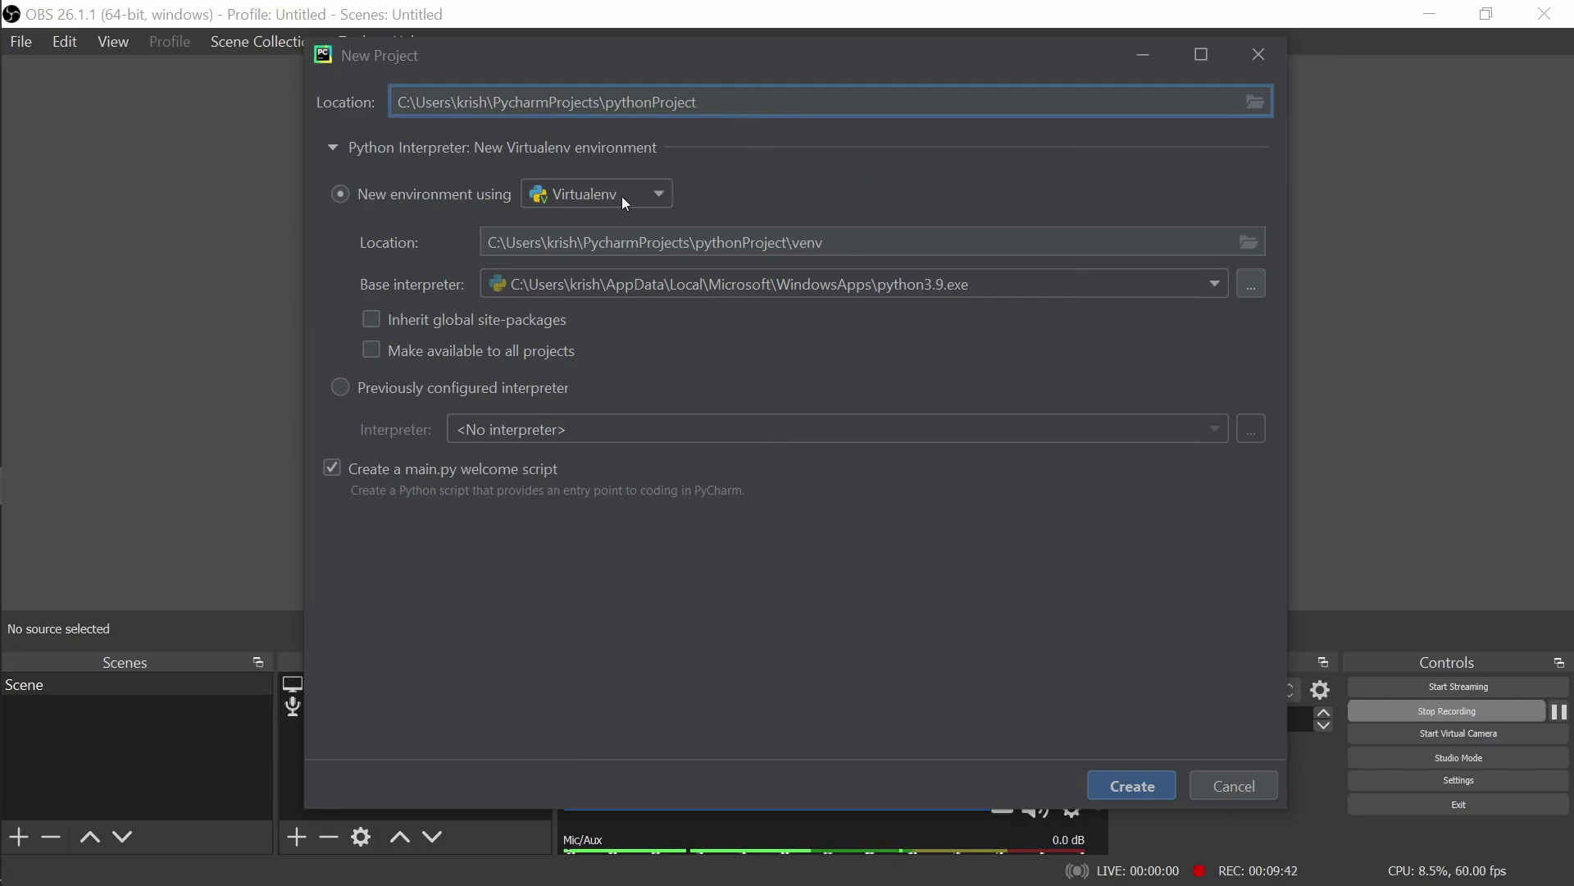
# Step: Create pythonProject in the default location with a Virtualenv based on python3.9.exe and the main.py welcome script, dismissing the daily tip
pyautogui.click(1067, 286)
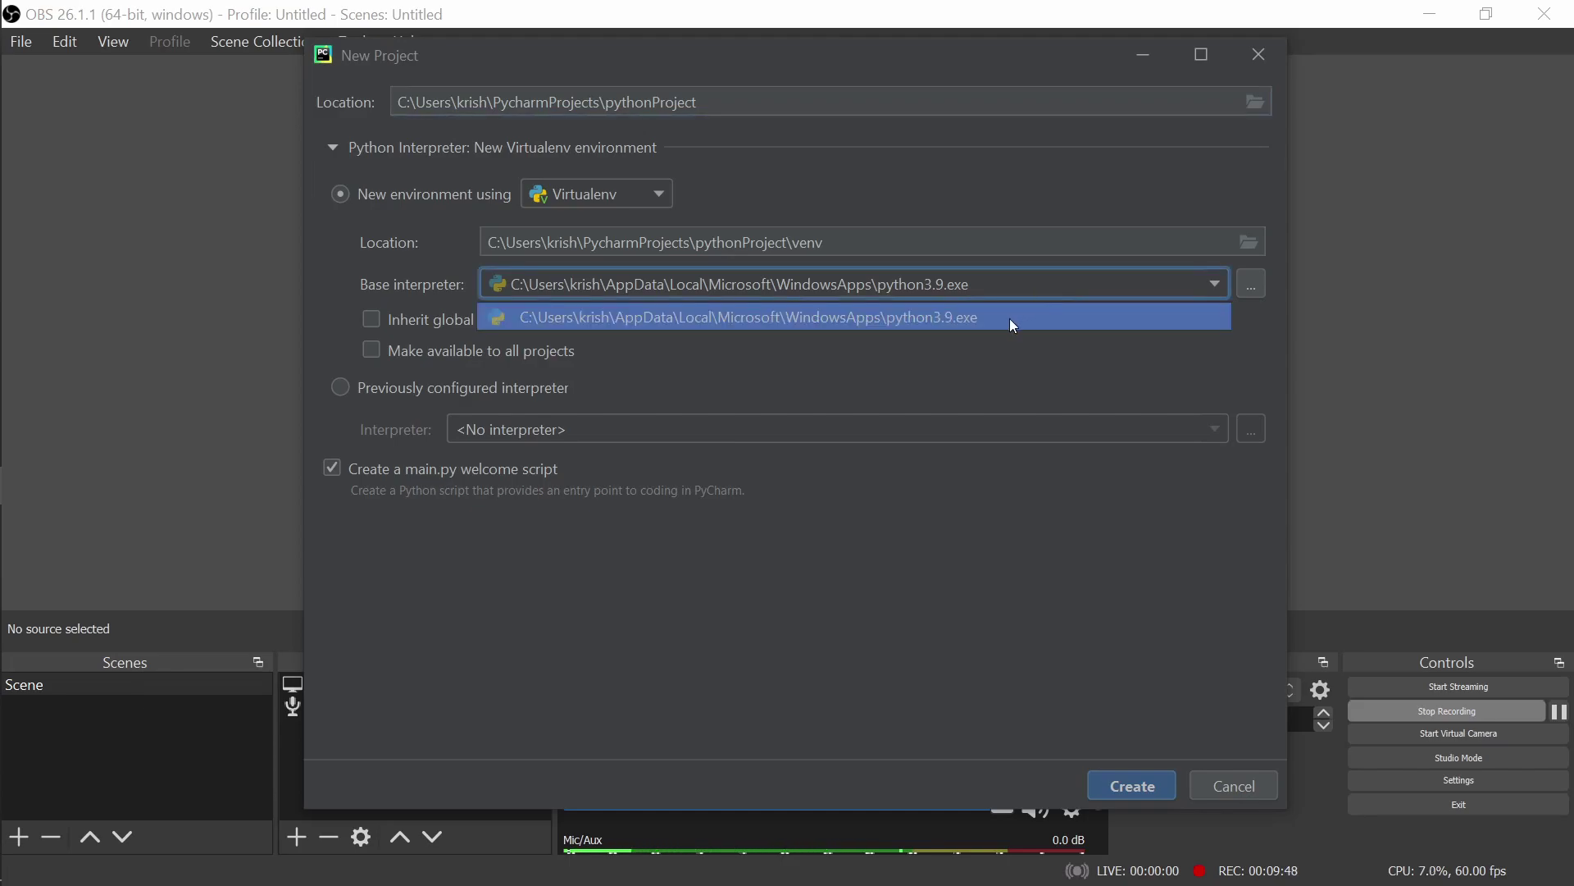
pyautogui.click(948, 358)
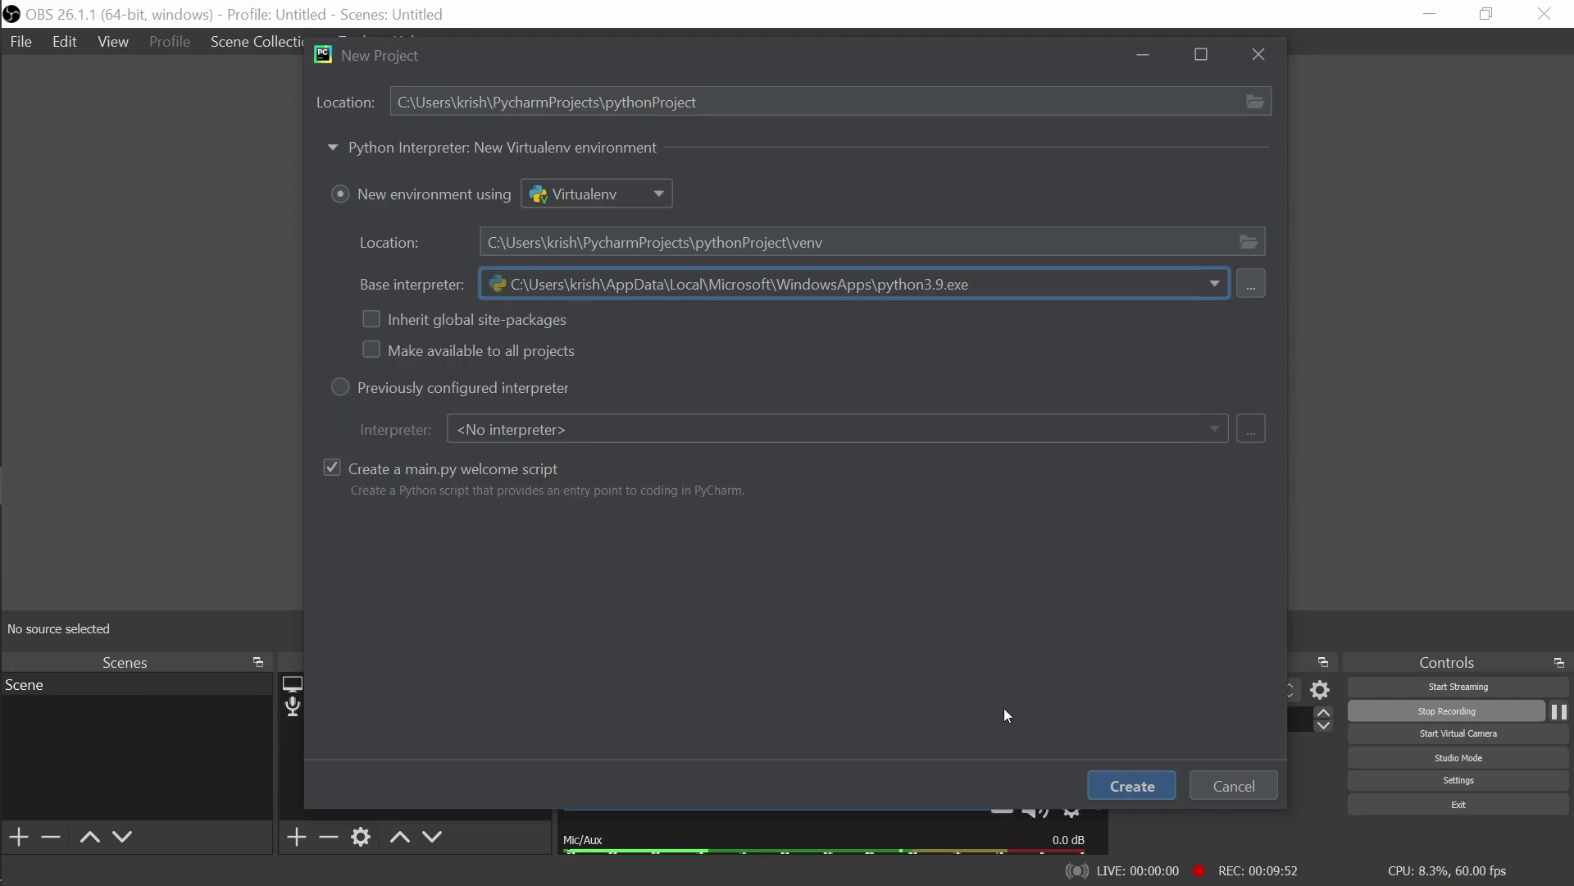
pyautogui.click(1133, 783)
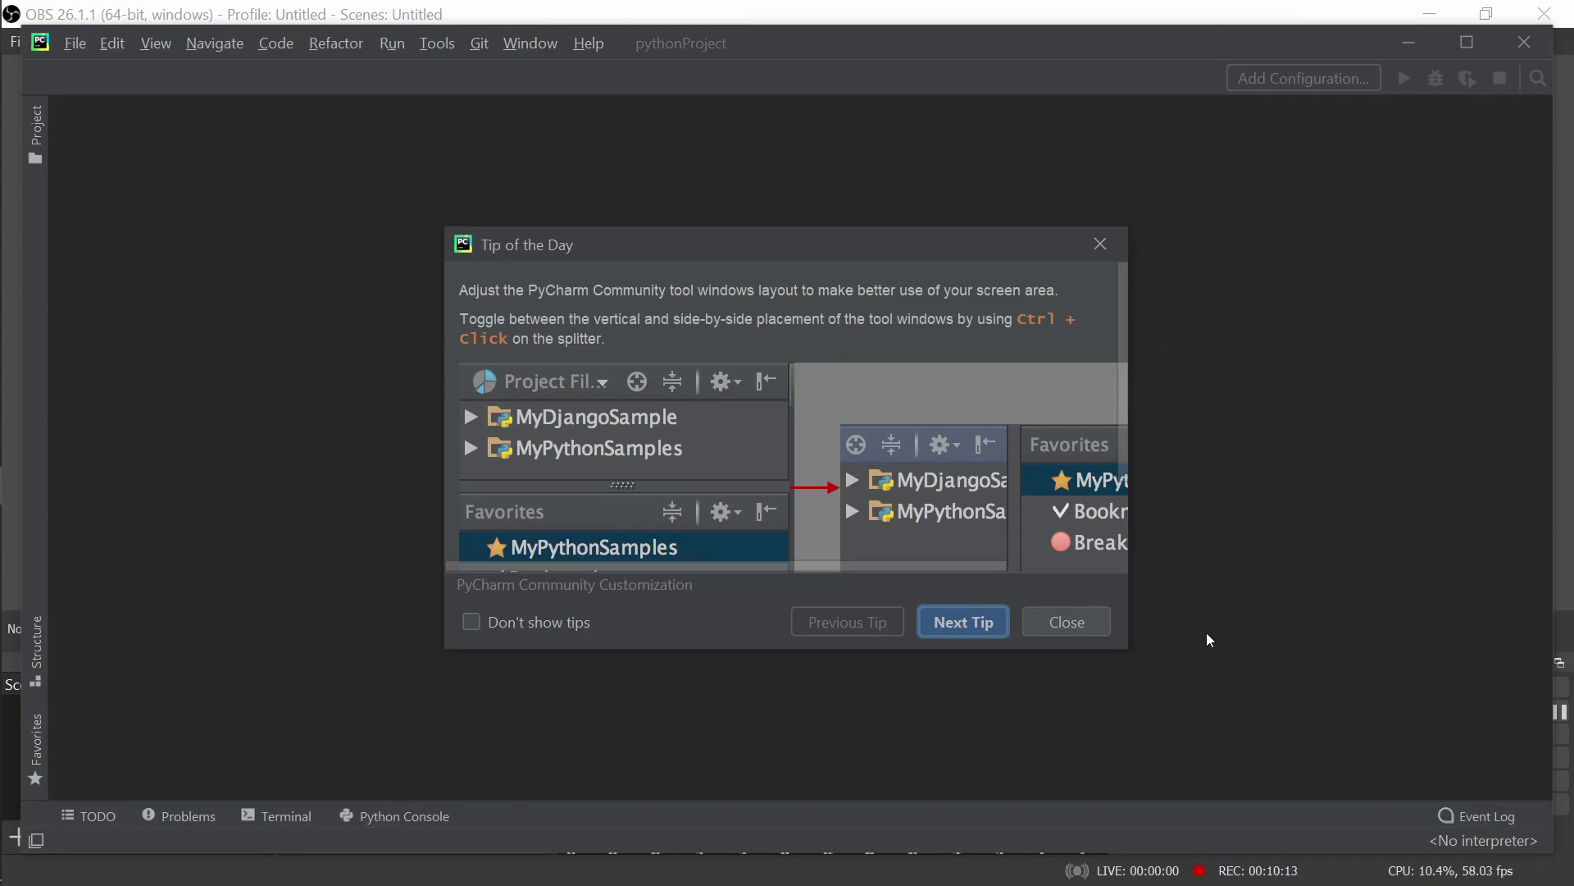
pyautogui.click(1061, 620)
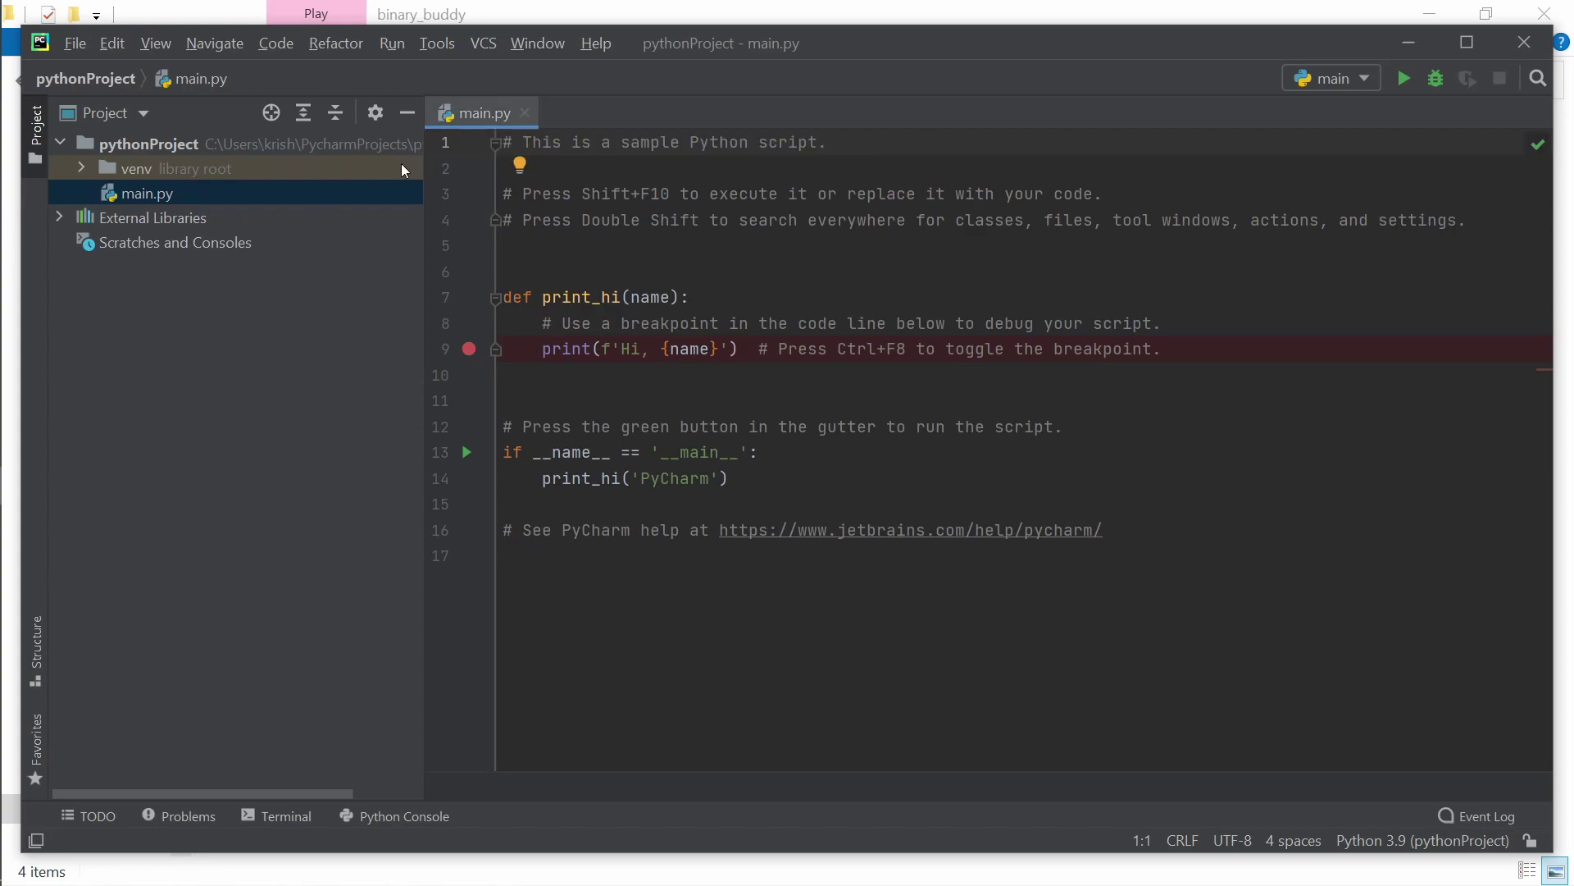
# Step: Examine the sample code in main.py down to the main block and highlight the 'PyCharm' argument of the print_hi call
pyautogui.click(749, 325)
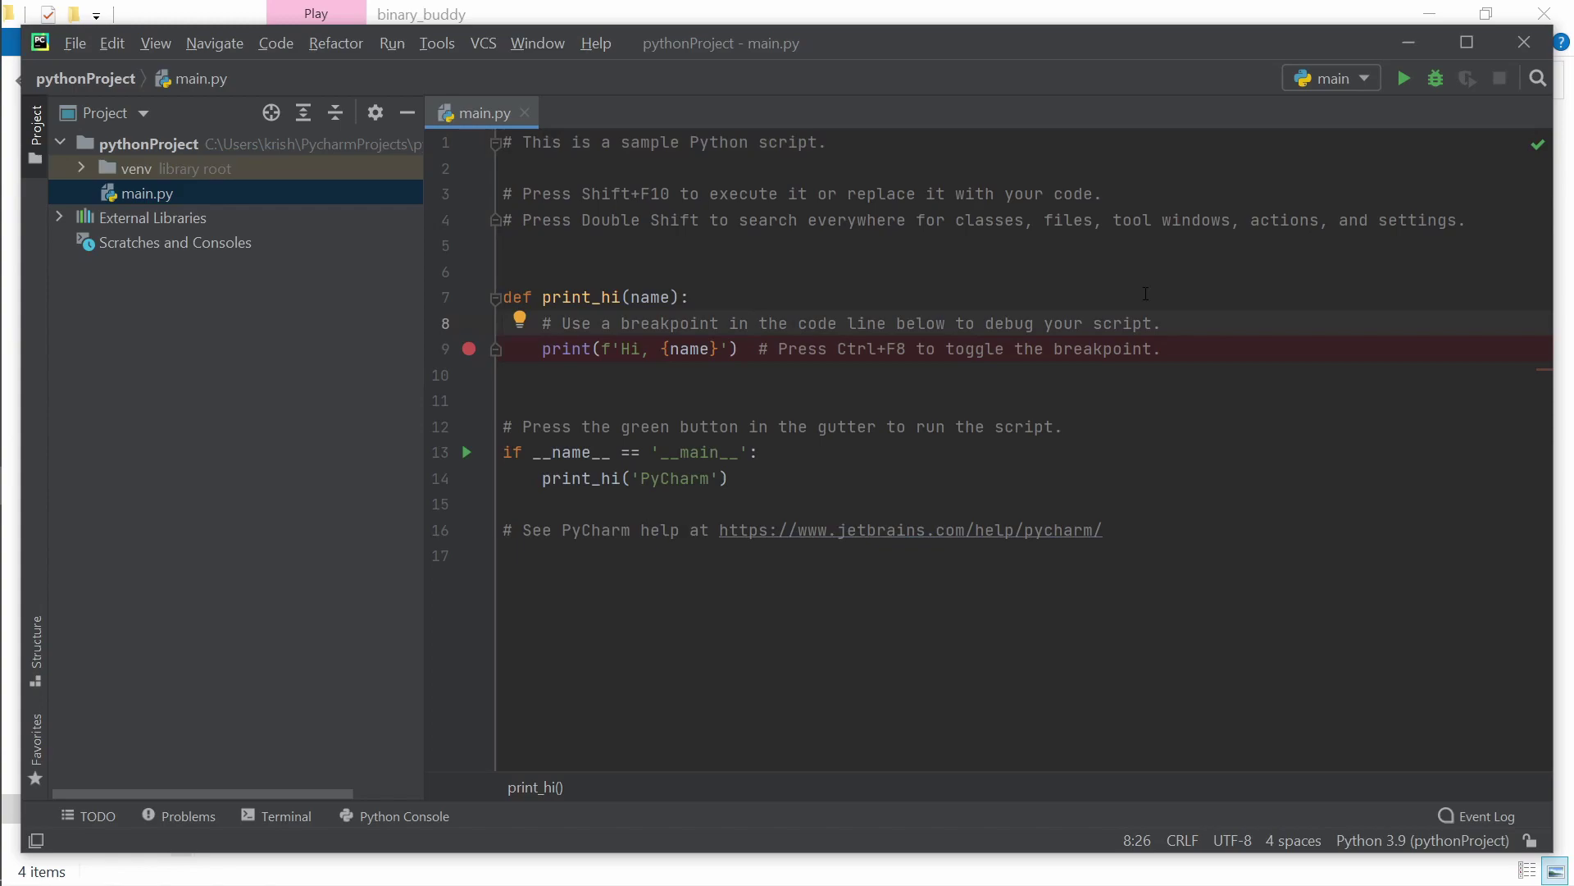
pyautogui.press('Down')
pyautogui.press('Down')
pyautogui.press('Down')
pyautogui.press('Down')
pyautogui.press('Down')
pyautogui.press('Down')
pyautogui.press('Up')
pyautogui.press('Up')
pyautogui.press('Up')
pyautogui.press('Up')
pyautogui.press('Down')
pyautogui.press('Down')
pyautogui.press('Down')
pyautogui.press('Down')
pyautogui.press('Left')
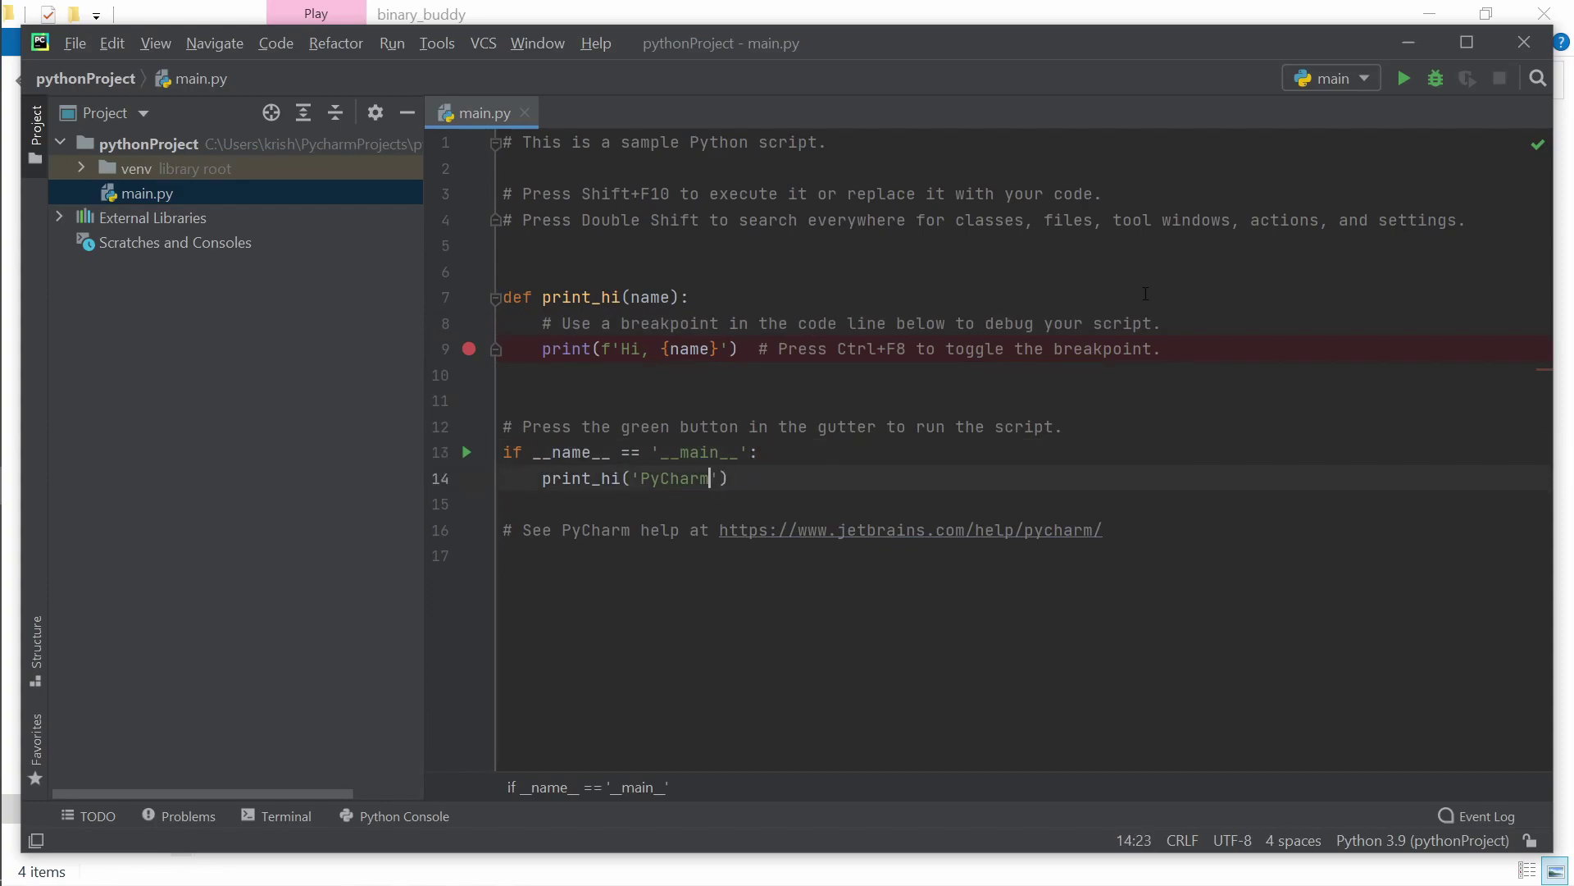
pyautogui.hotkey('shift', 'Left')
pyautogui.hotkey('shift', 'Left')
pyautogui.hotkey('shift', 'Left')
pyautogui.hotkey('shift', 'Left')
pyautogui.hotkey('shift', 'Left')
pyautogui.hotkey('shift', 'Left')
pyautogui.hotkey('shift', 'Left')
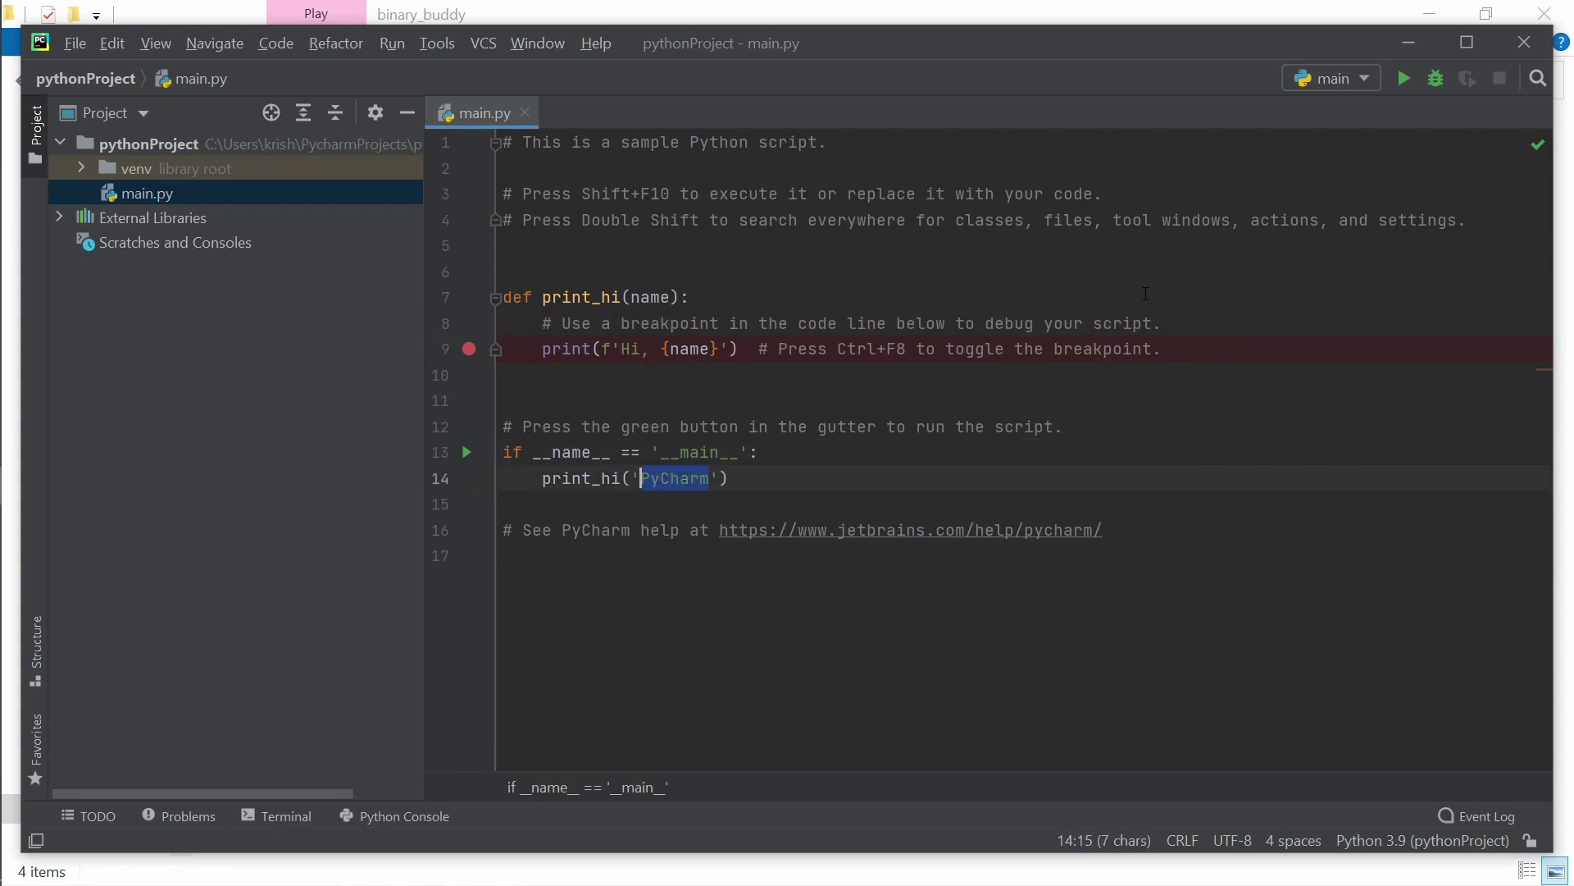
# Step: Trace the call in the main block back to the print_hi function definition on line 7
pyautogui.press('Up')
pyautogui.press('Up')
pyautogui.press('Up')
pyautogui.press('Up')
pyautogui.press('Up')
pyautogui.press('Up')
pyautogui.press('Up')
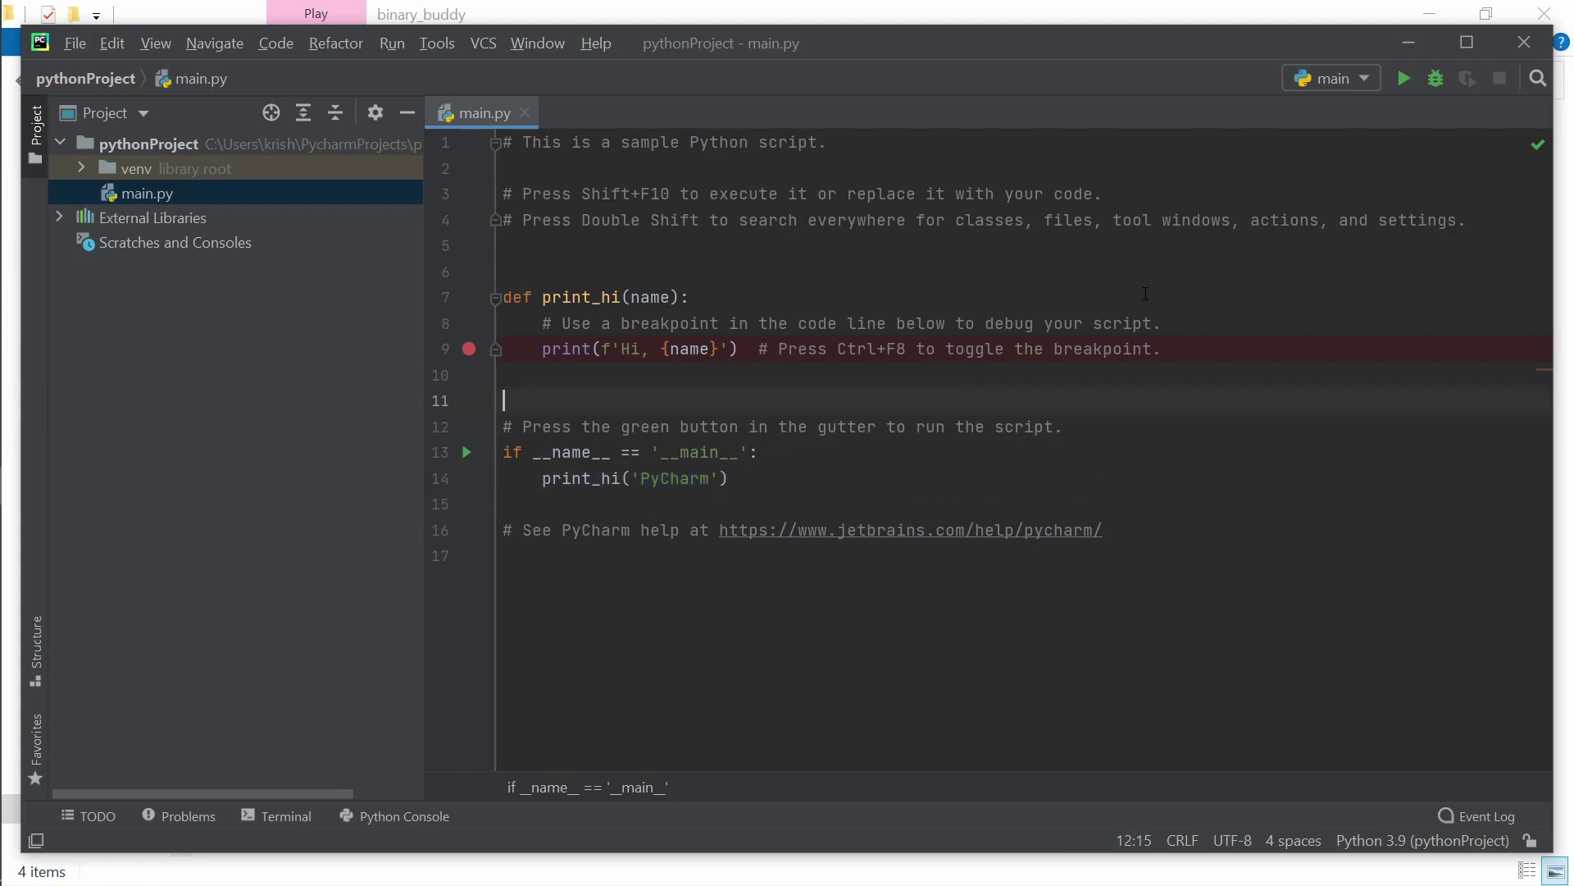
pyautogui.press('Left')
pyautogui.press('Left')
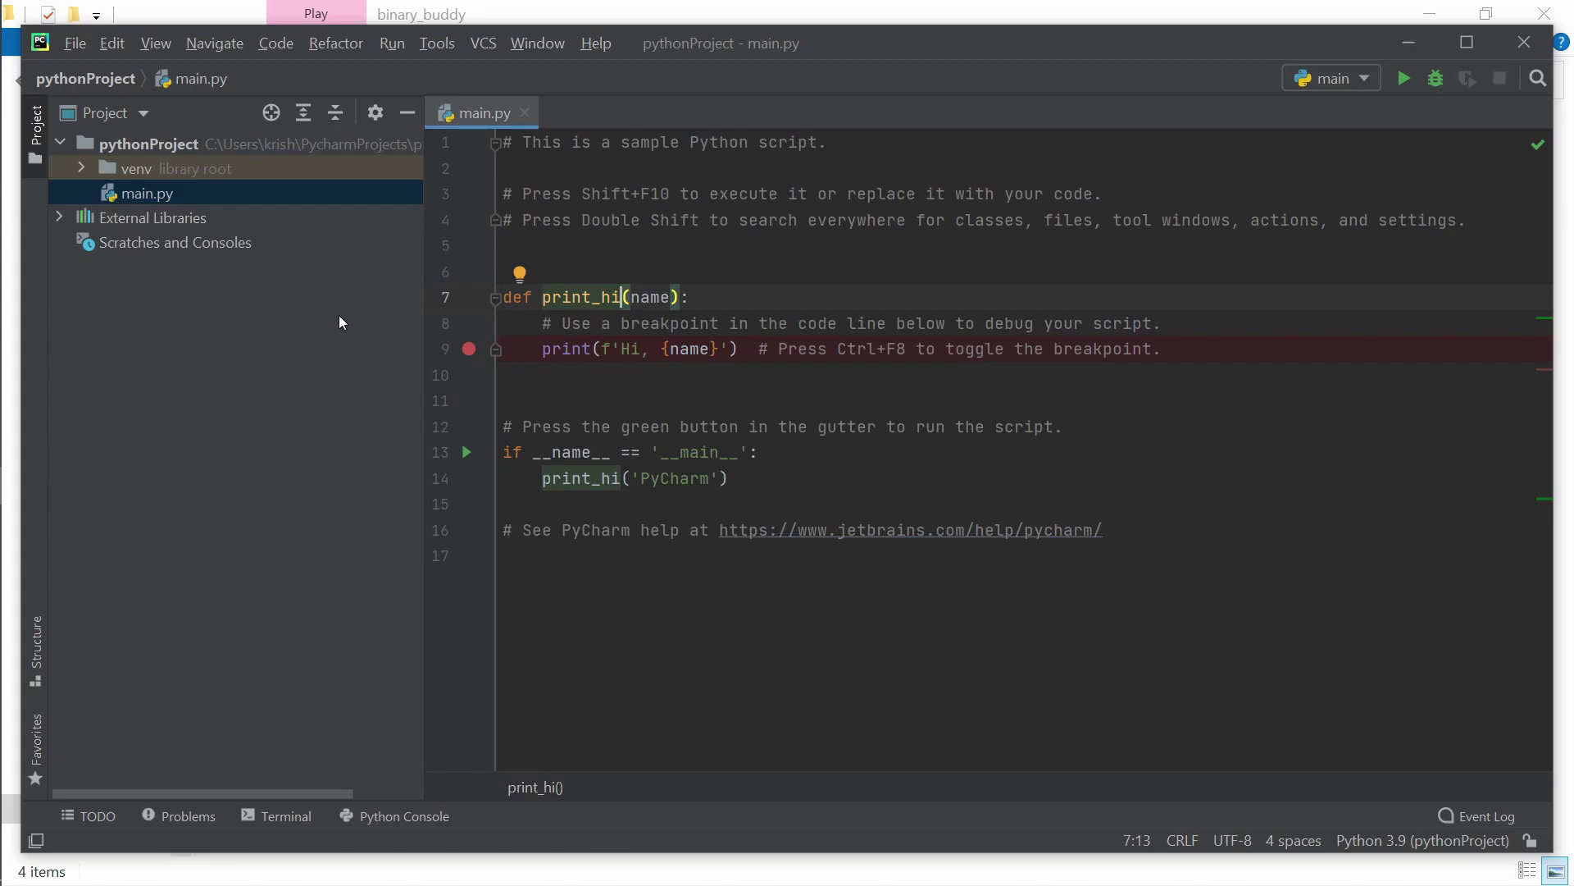
# Step: Shrink the project tree to a narrow strip to widen the editor, and run main.py
pyautogui.moveTo(422, 397); pyautogui.dragTo(80, 407)
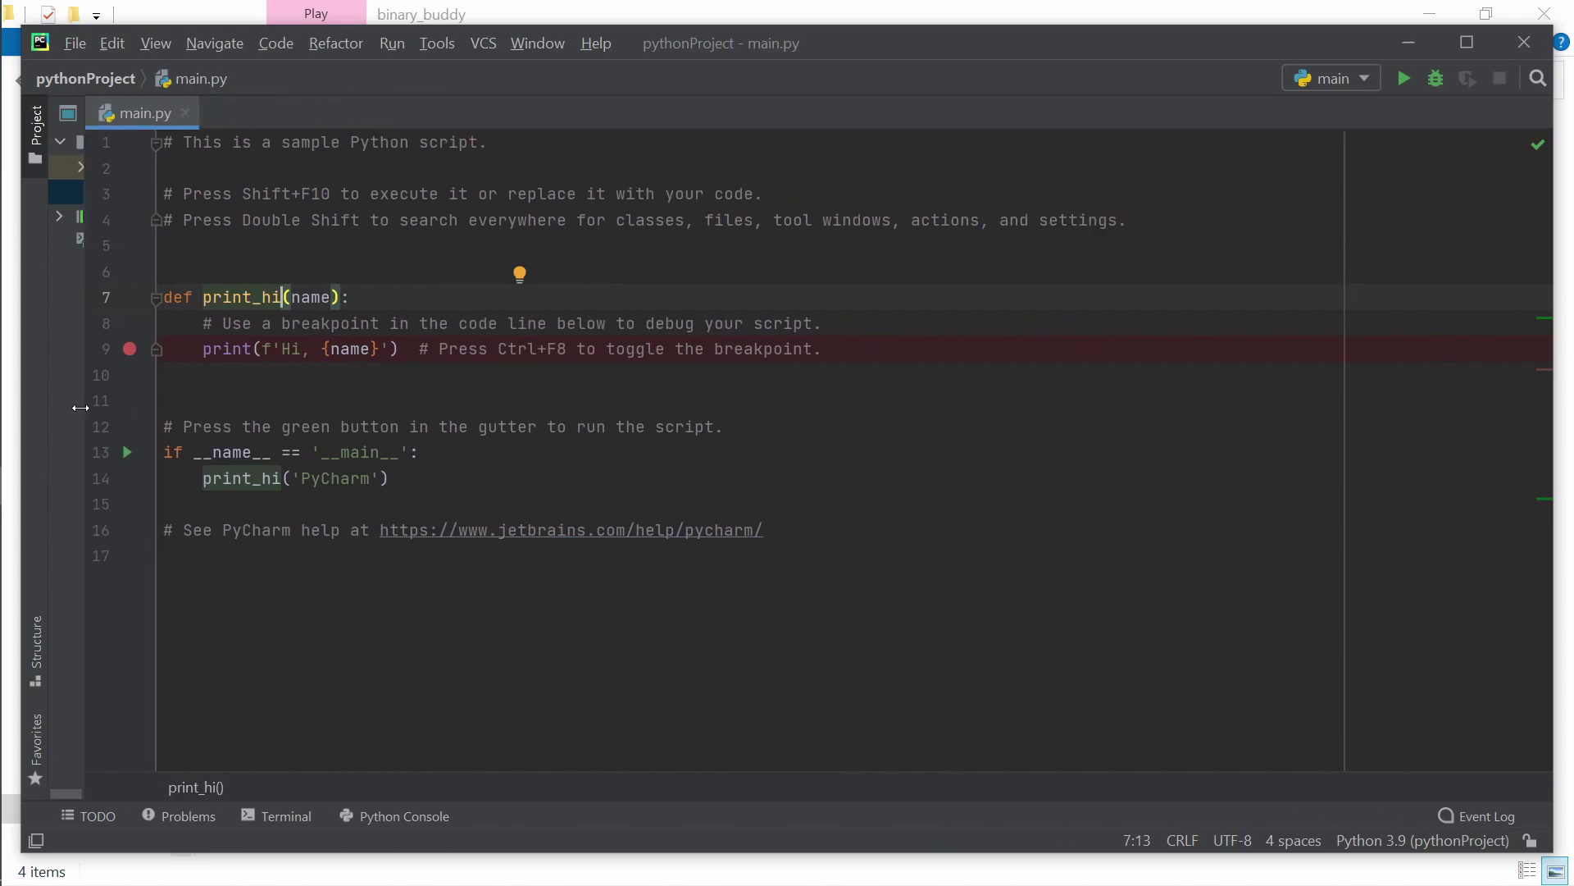
pyautogui.click(556, 393)
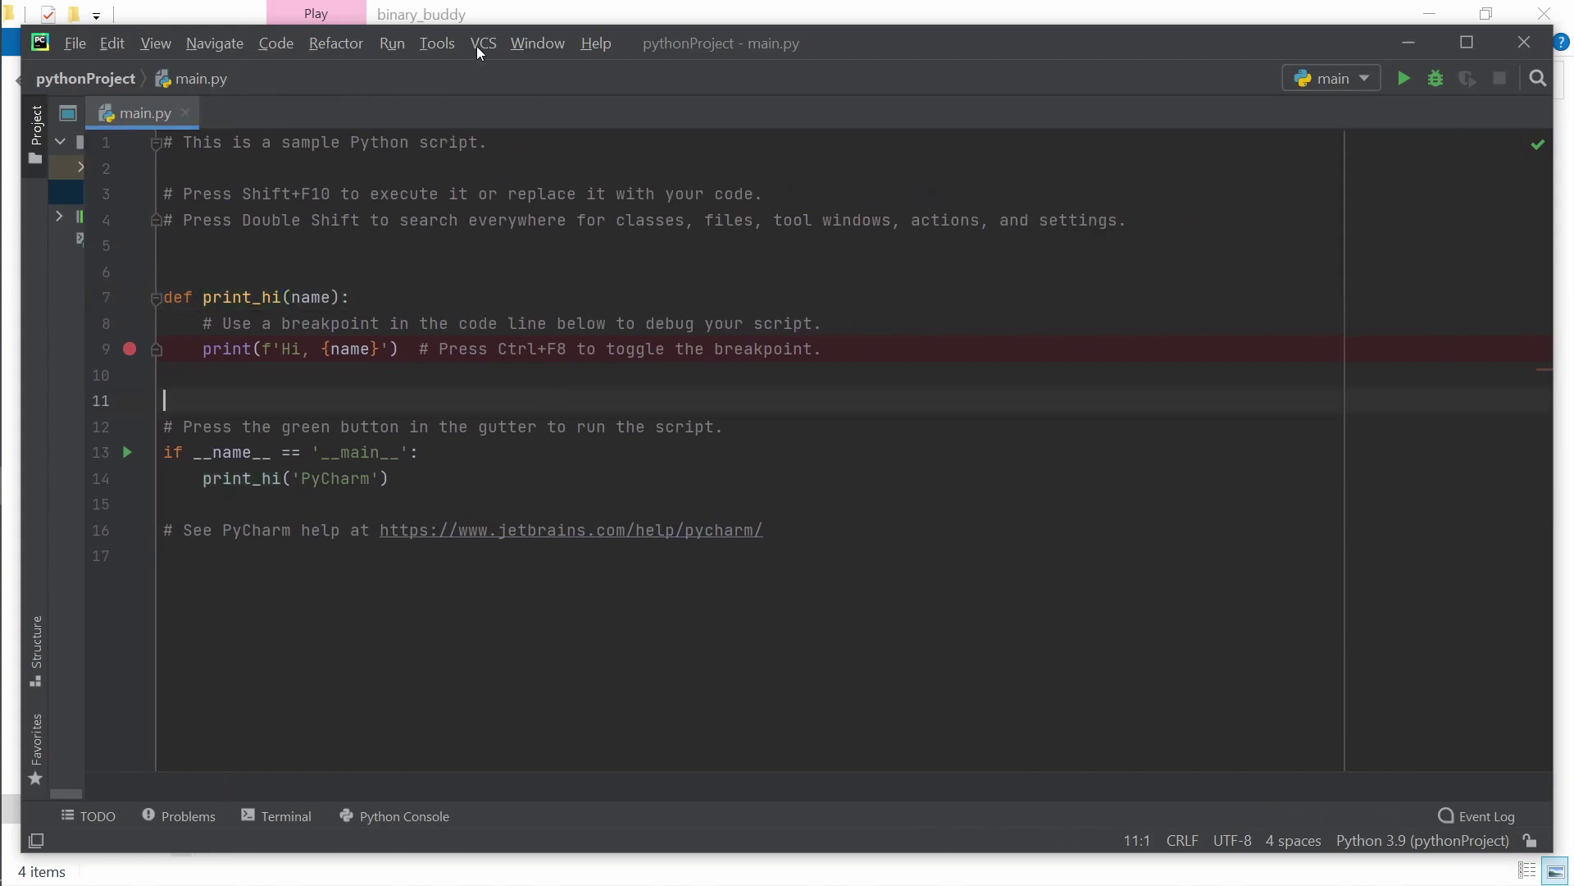
pyautogui.click(1406, 85)
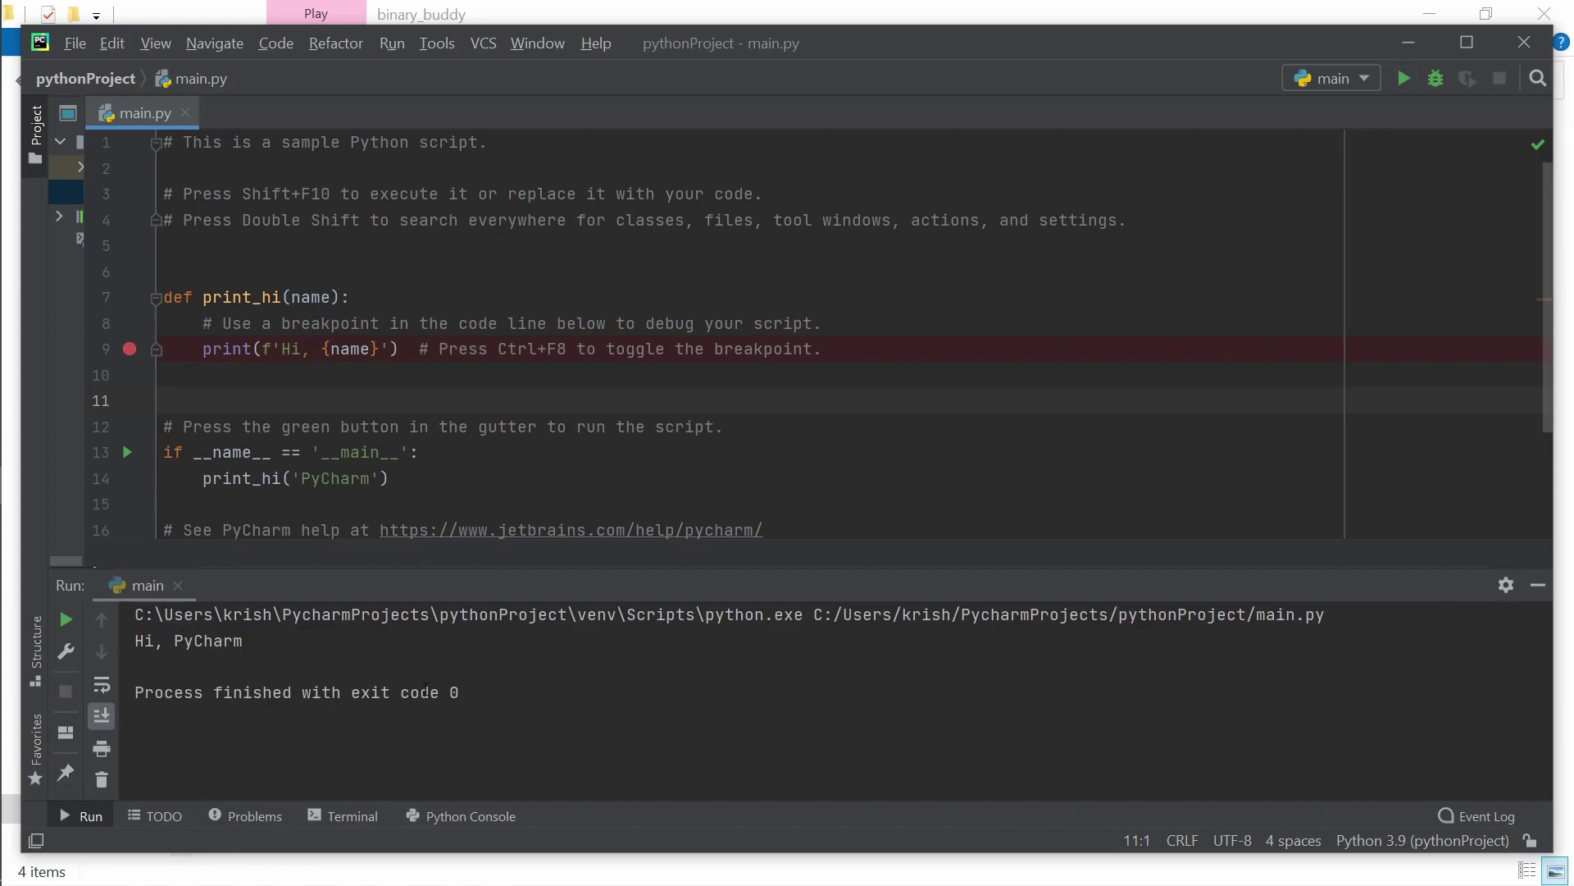
# Step: Examine the run output of main.py, highlighting the interpreter command line and the printed greeting
pyautogui.moveTo(244, 641); pyautogui.dragTo(134, 641)
pyautogui.click(285, 643)
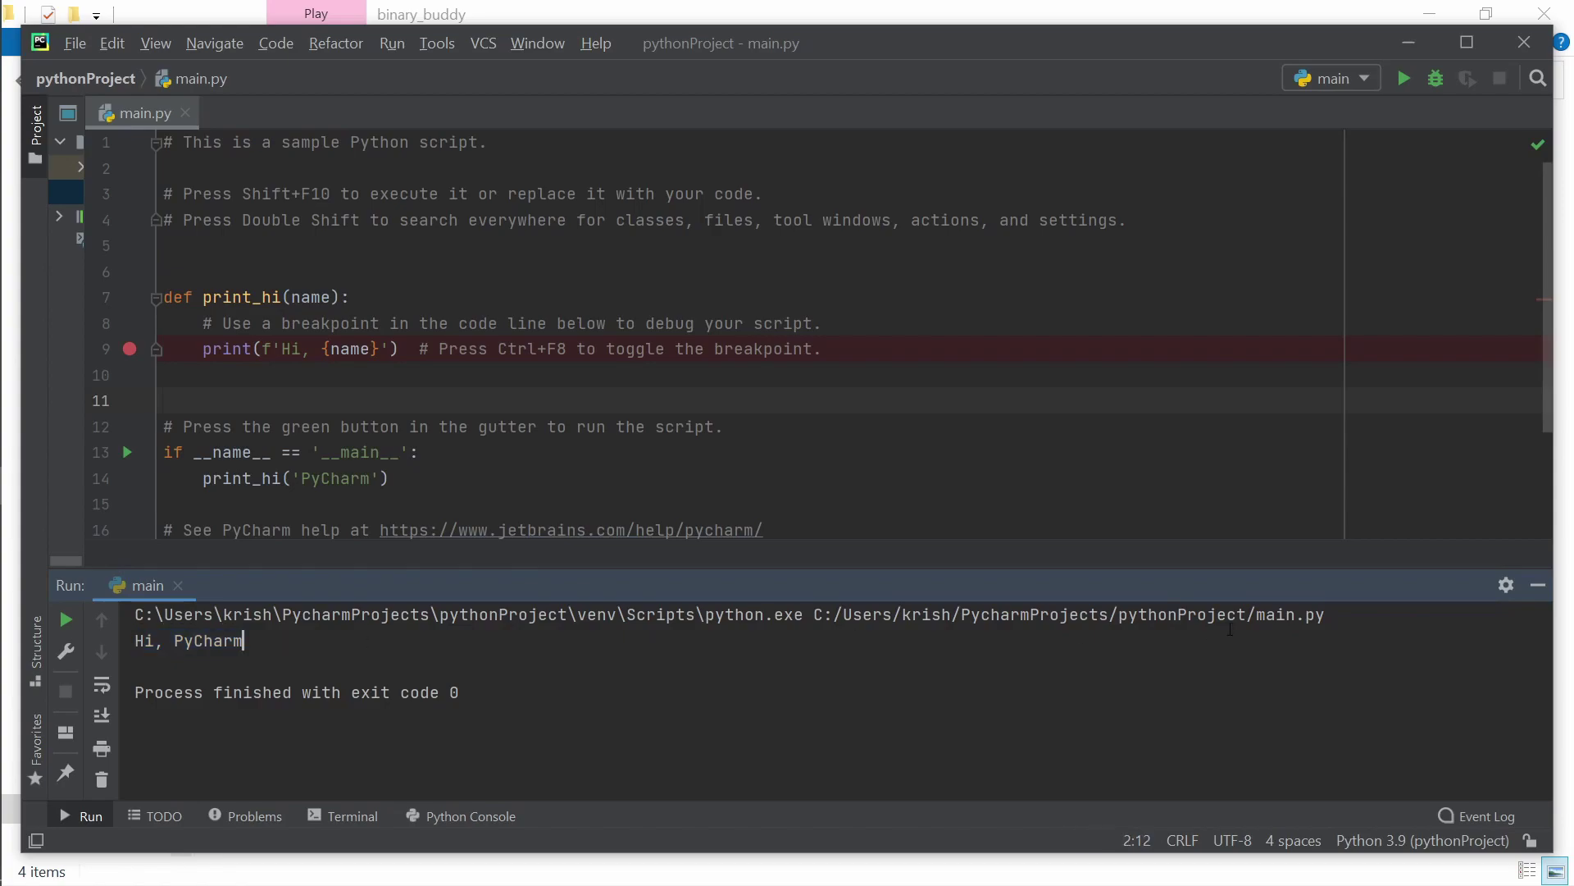
pyautogui.moveTo(1328, 615); pyautogui.dragTo(138, 599)
pyautogui.click(257, 641)
pyautogui.moveTo(257, 640); pyautogui.dragTo(146, 640)
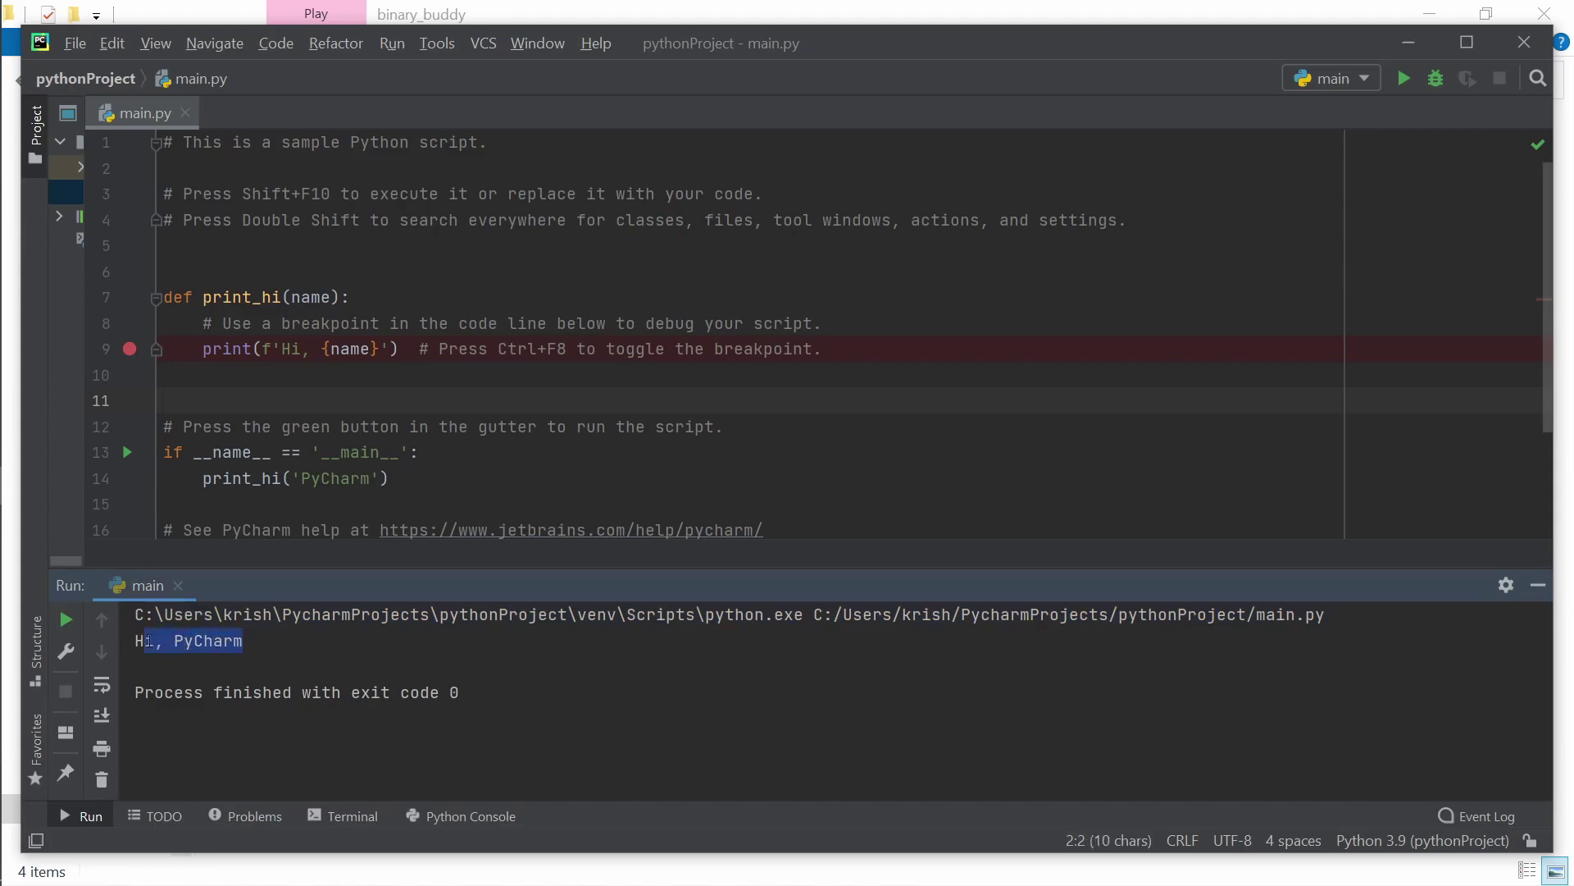
pyautogui.click(295, 650)
pyautogui.click(1197, 414)
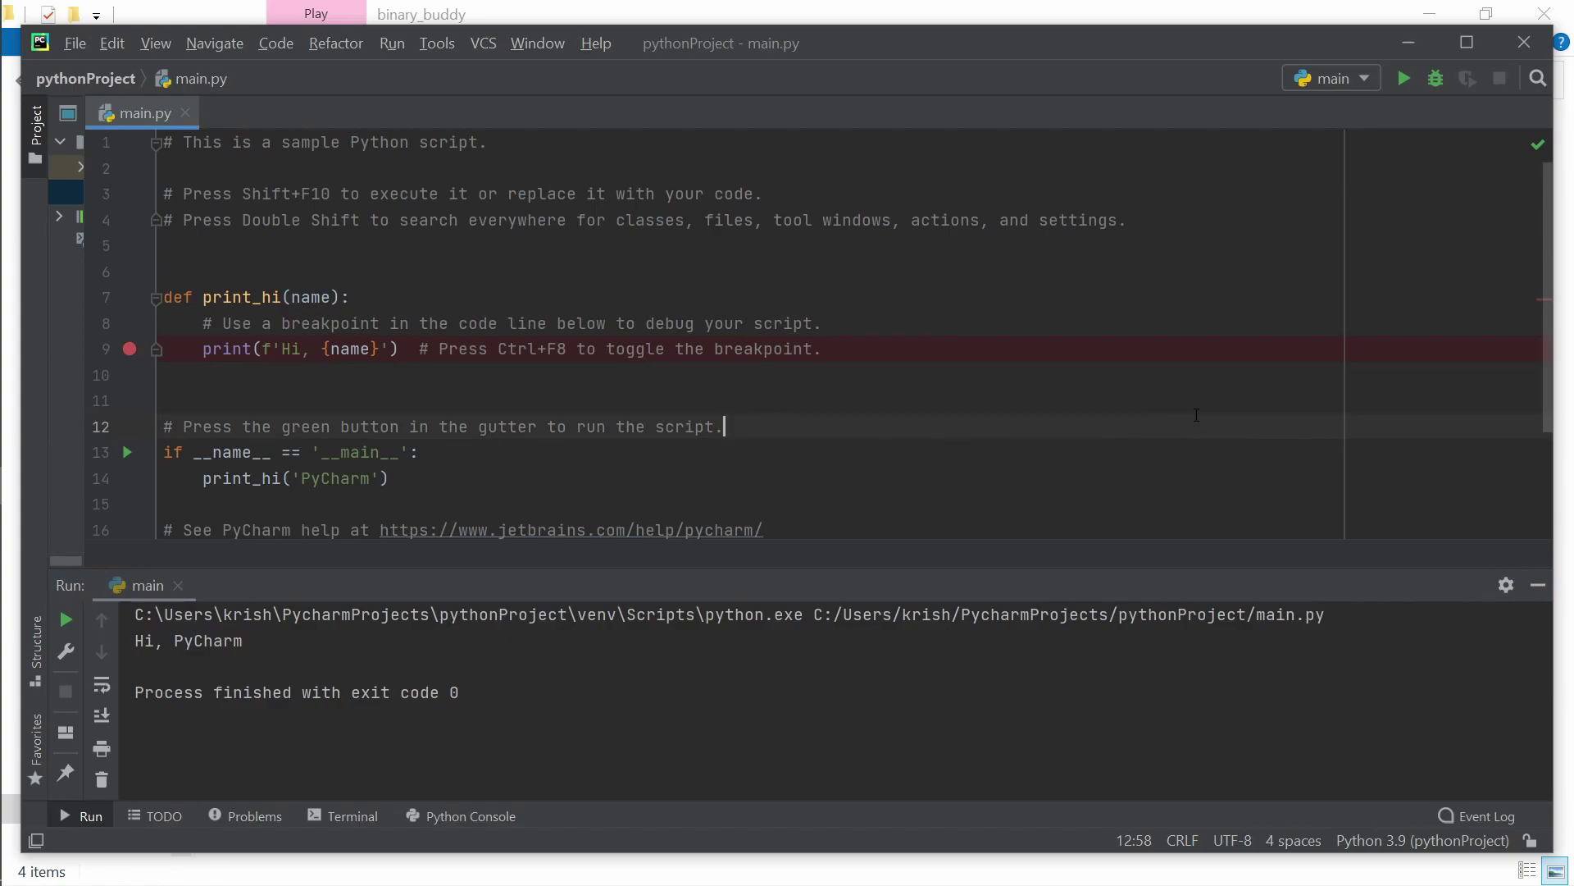